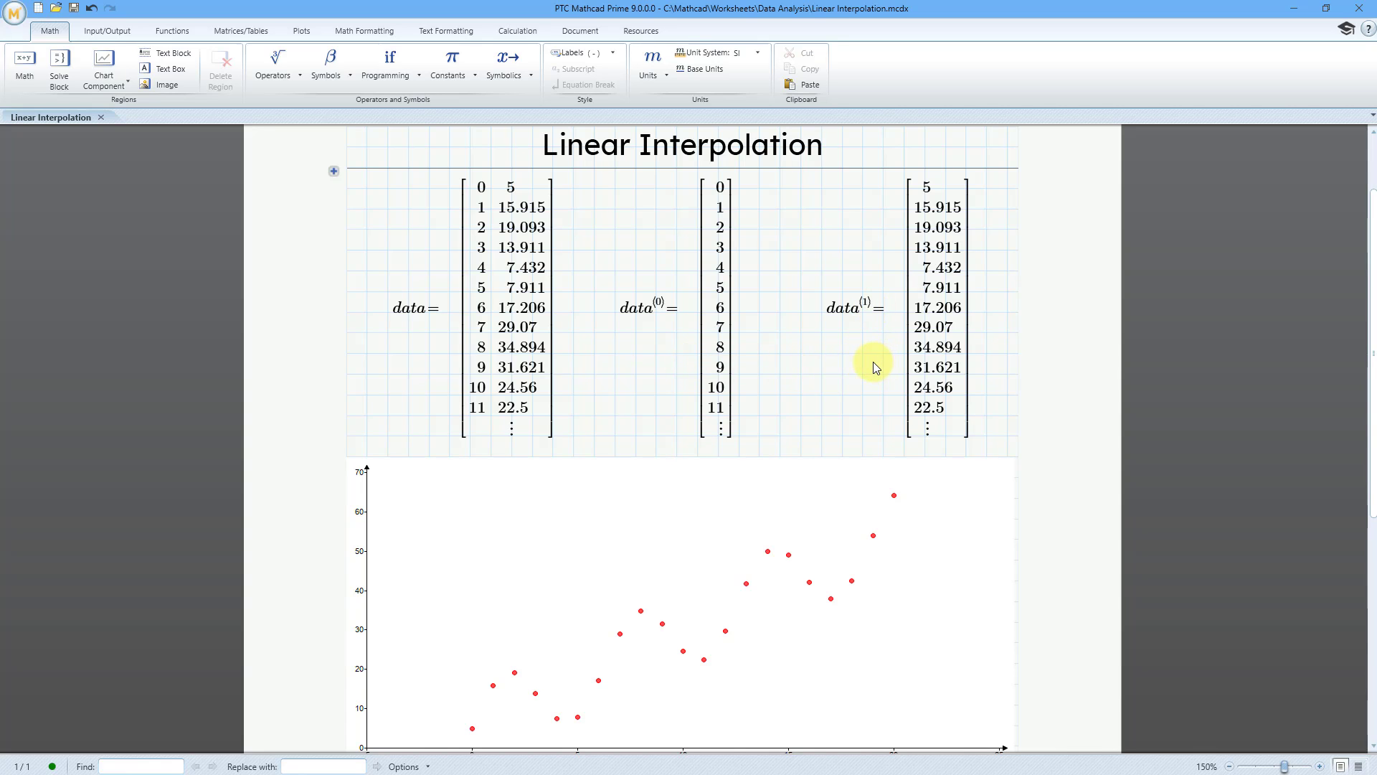
Scroll down until the whole red-dot scatter plot of the data is visible
scroll(873, 363, down, 5)
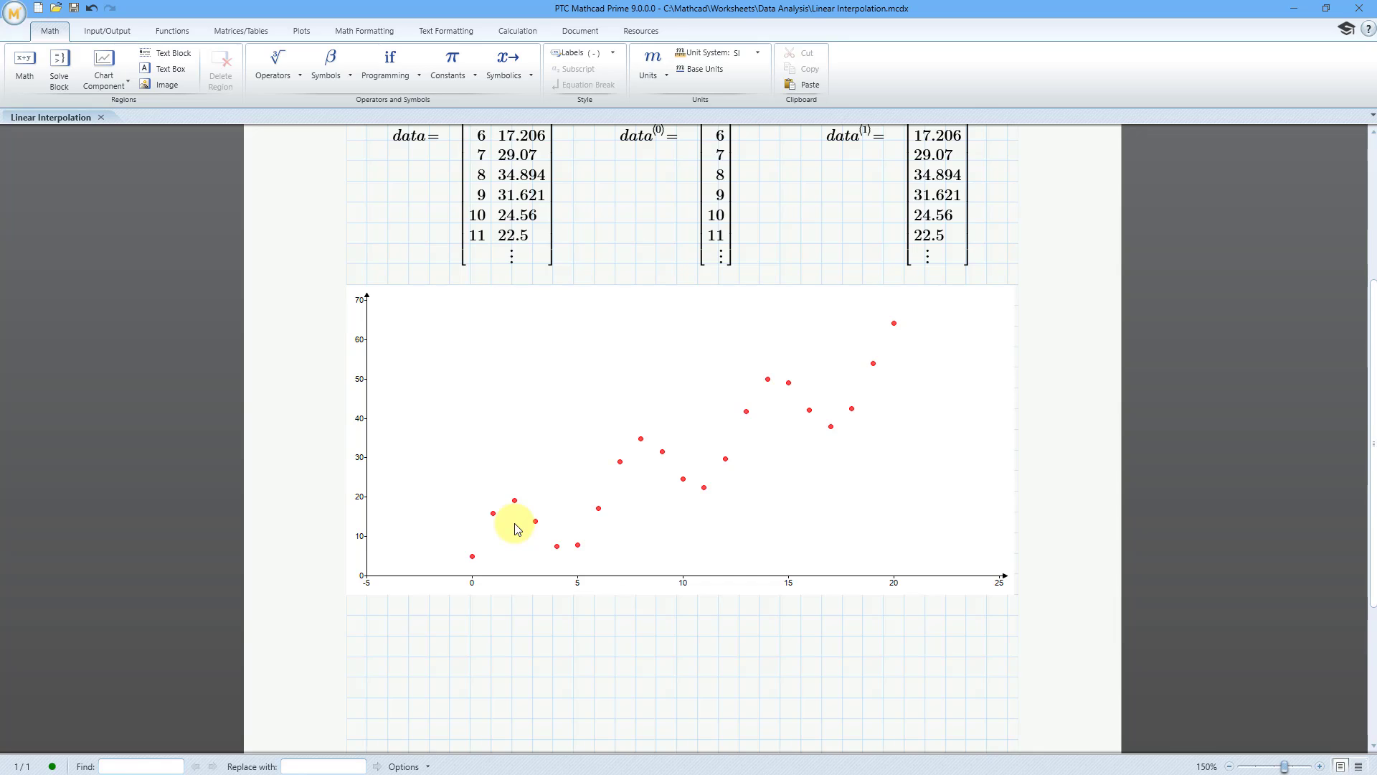
Nudge the chart down with the arrow key to open blank space above it
click(528, 452)
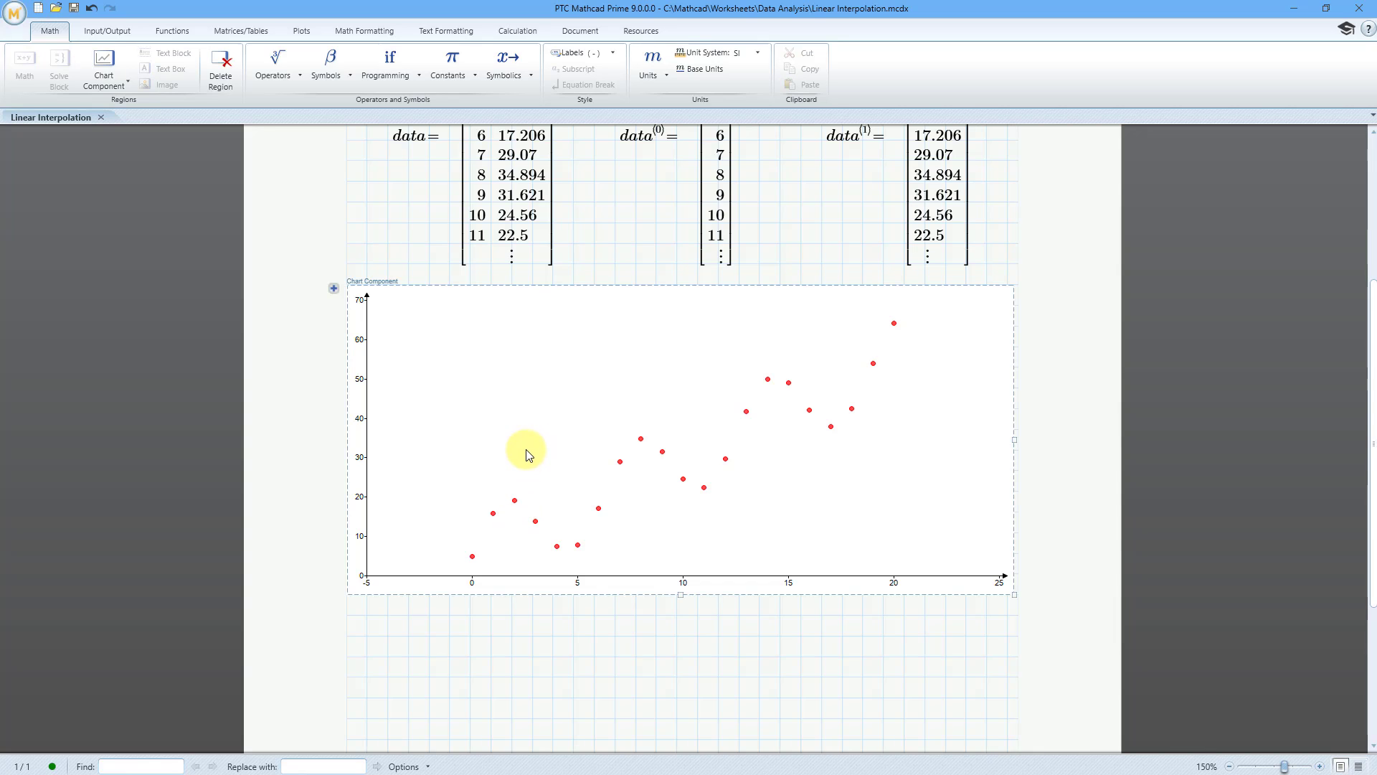
key(Escape)
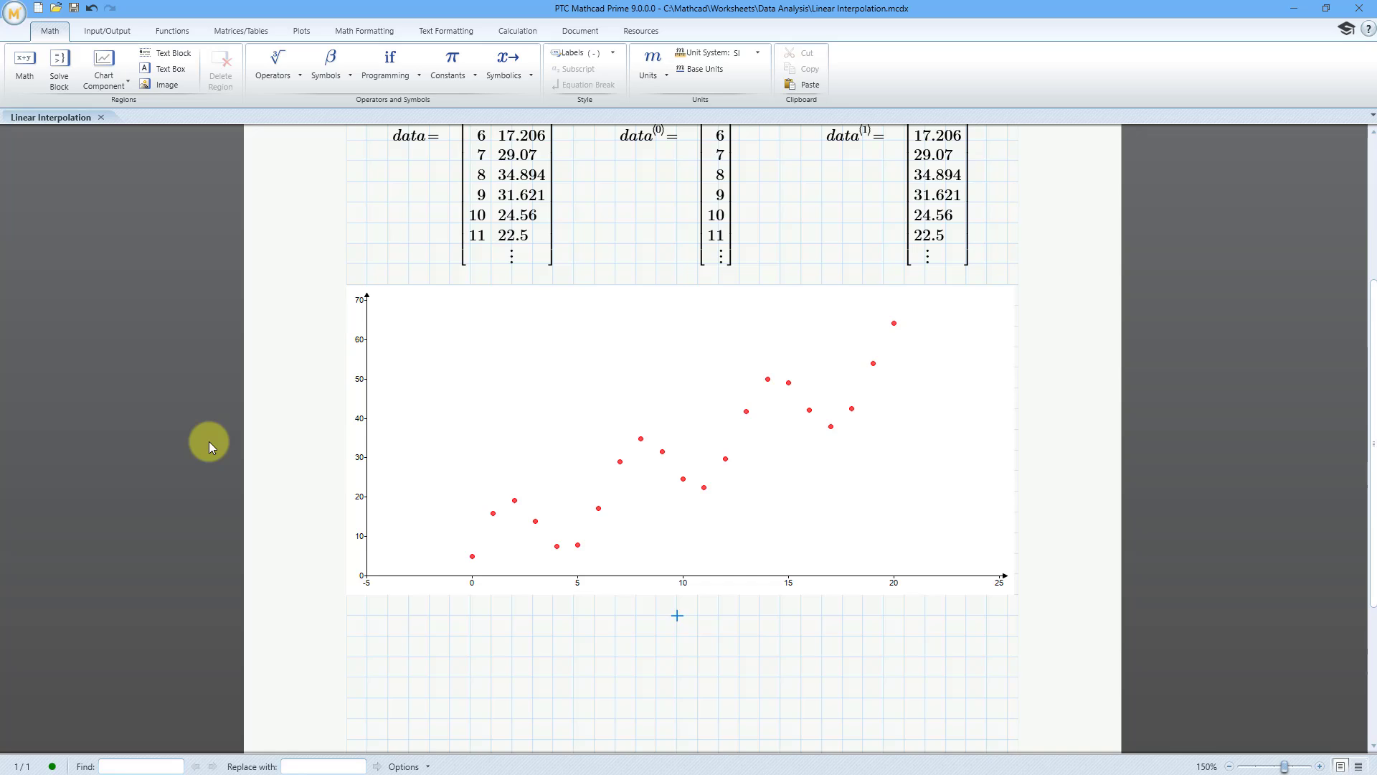
key(Return)
click(502, 352)
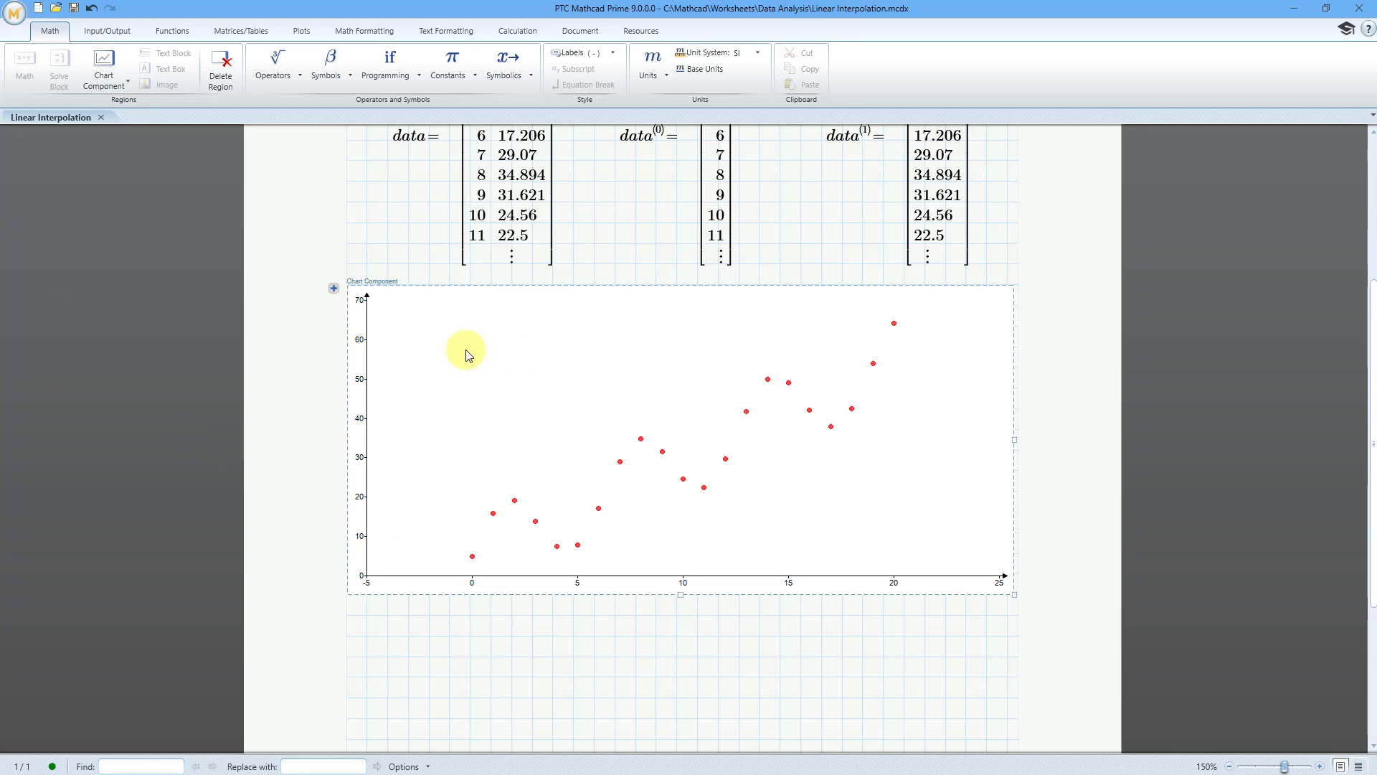
click(483, 283)
key(Down)
key(Down)
key(Down)
key(Down)
key(Down)
key(Down)
key(Down)
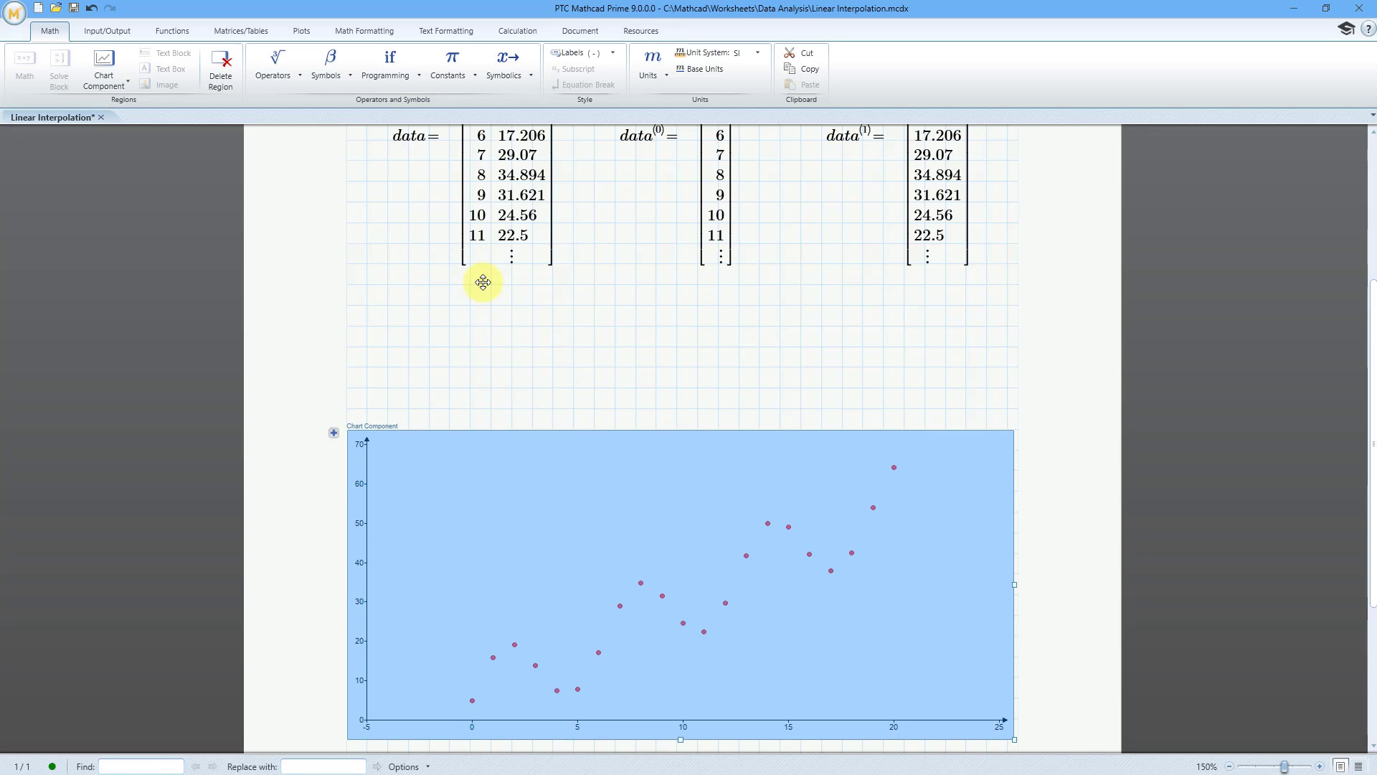
click(408, 327)
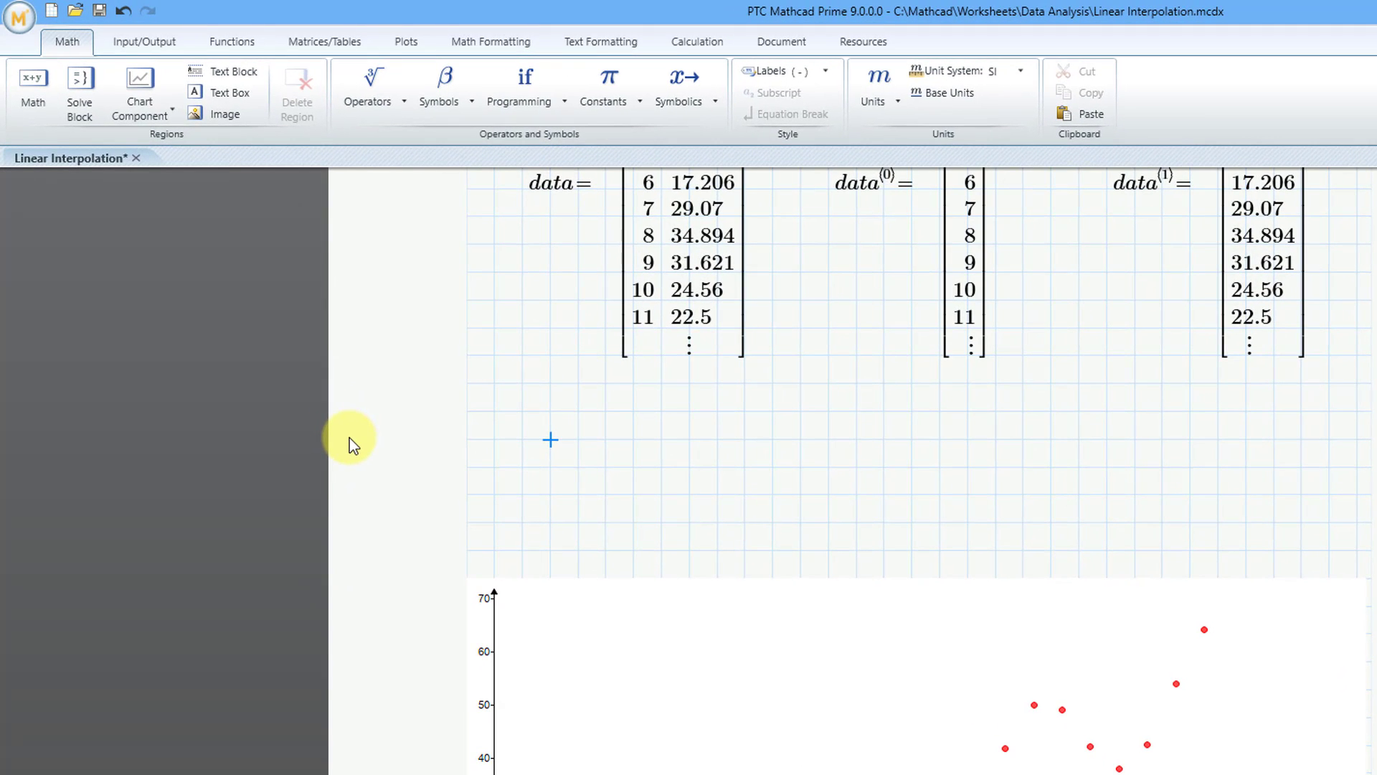
Start the definition range := min( ) using the Definition operator
text(range)
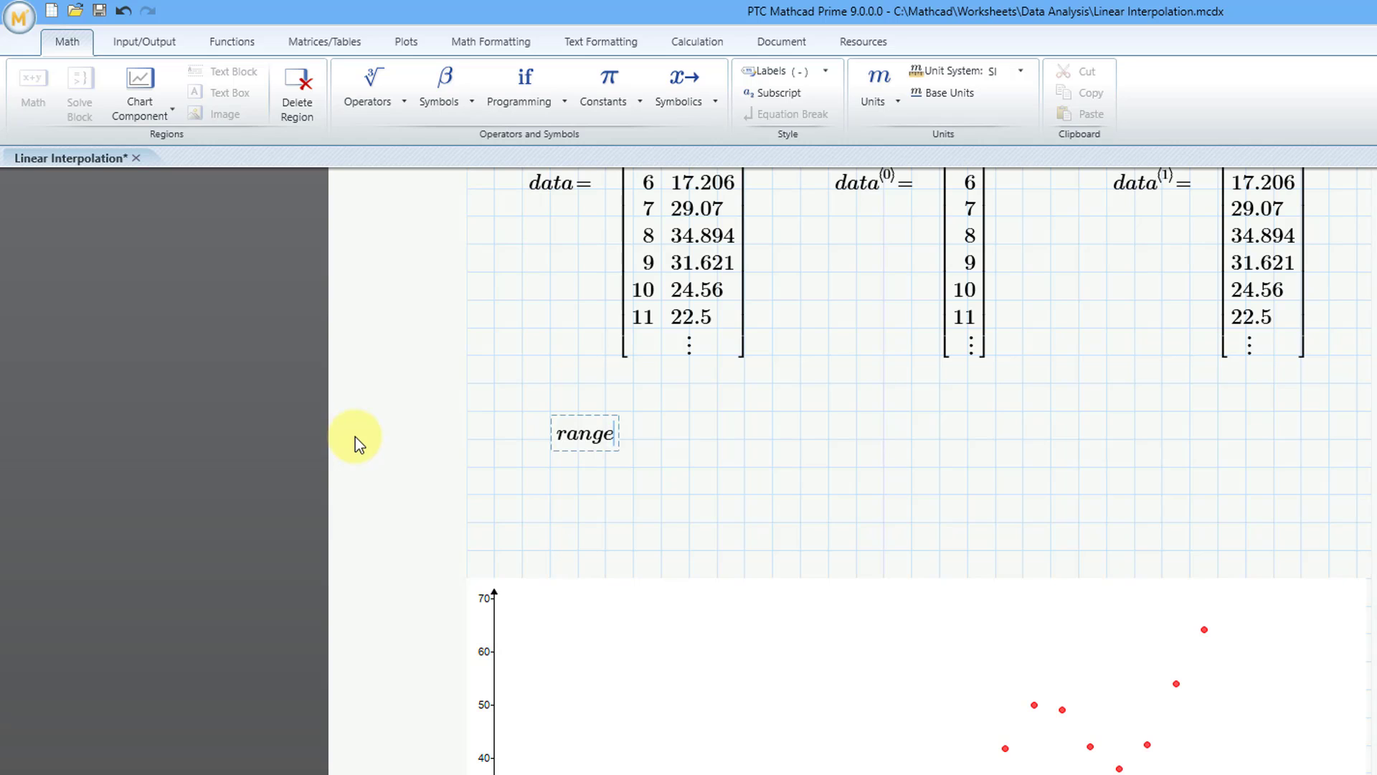
click(384, 103)
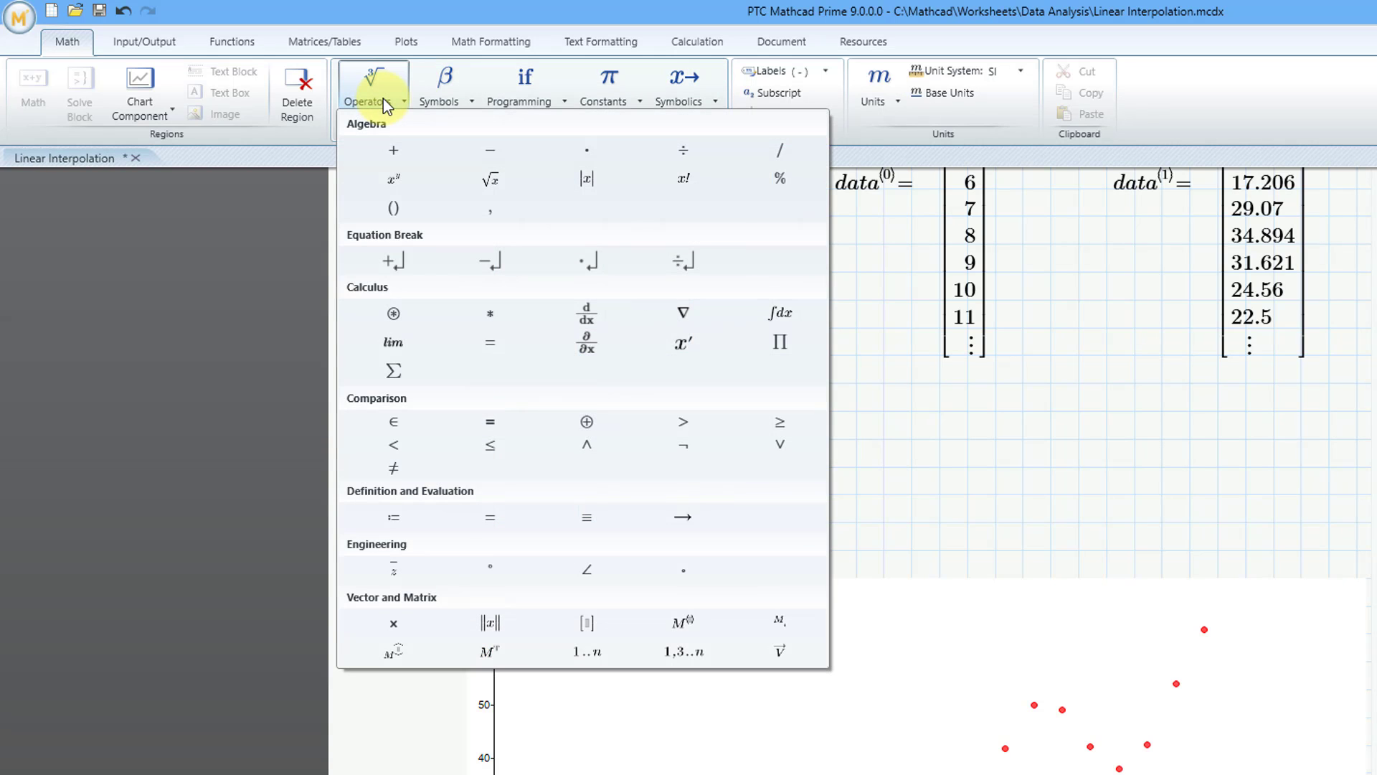
click(414, 518)
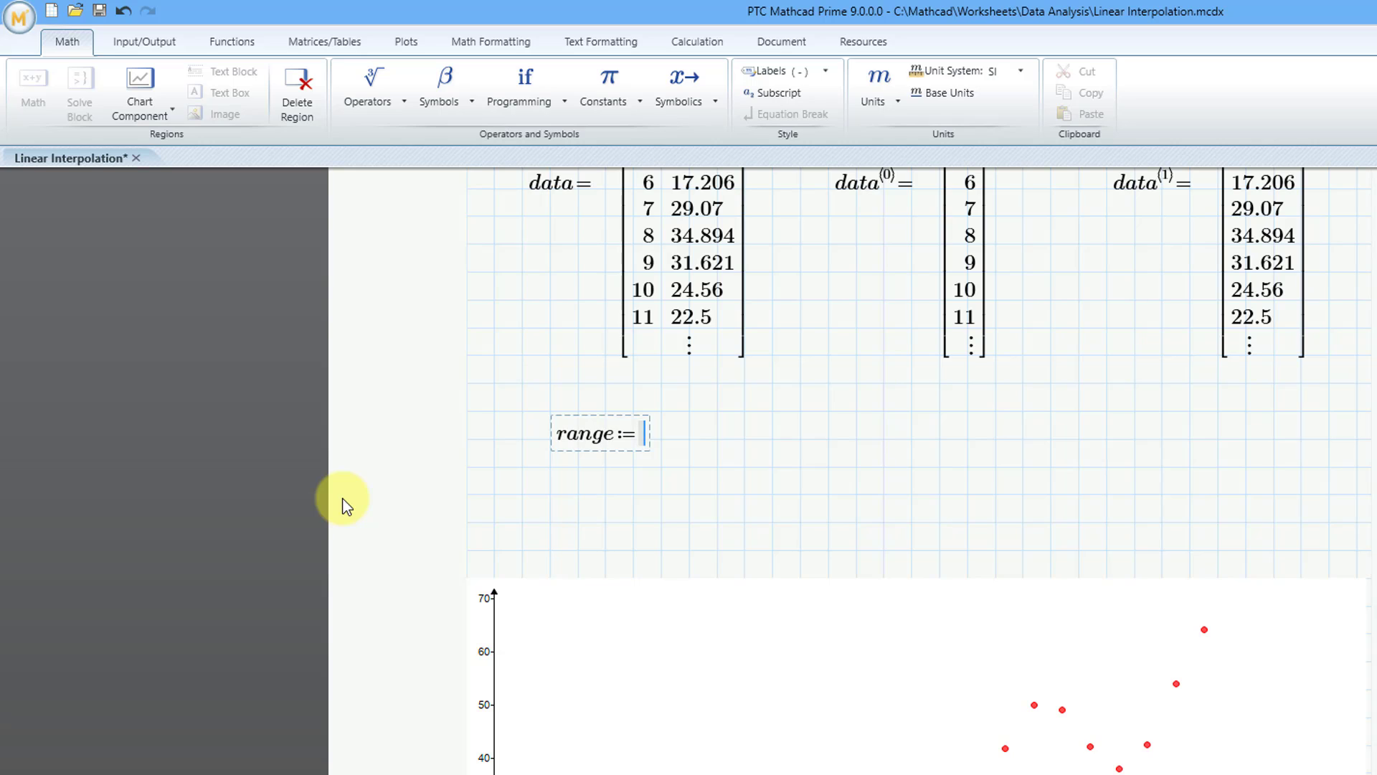
text(min()
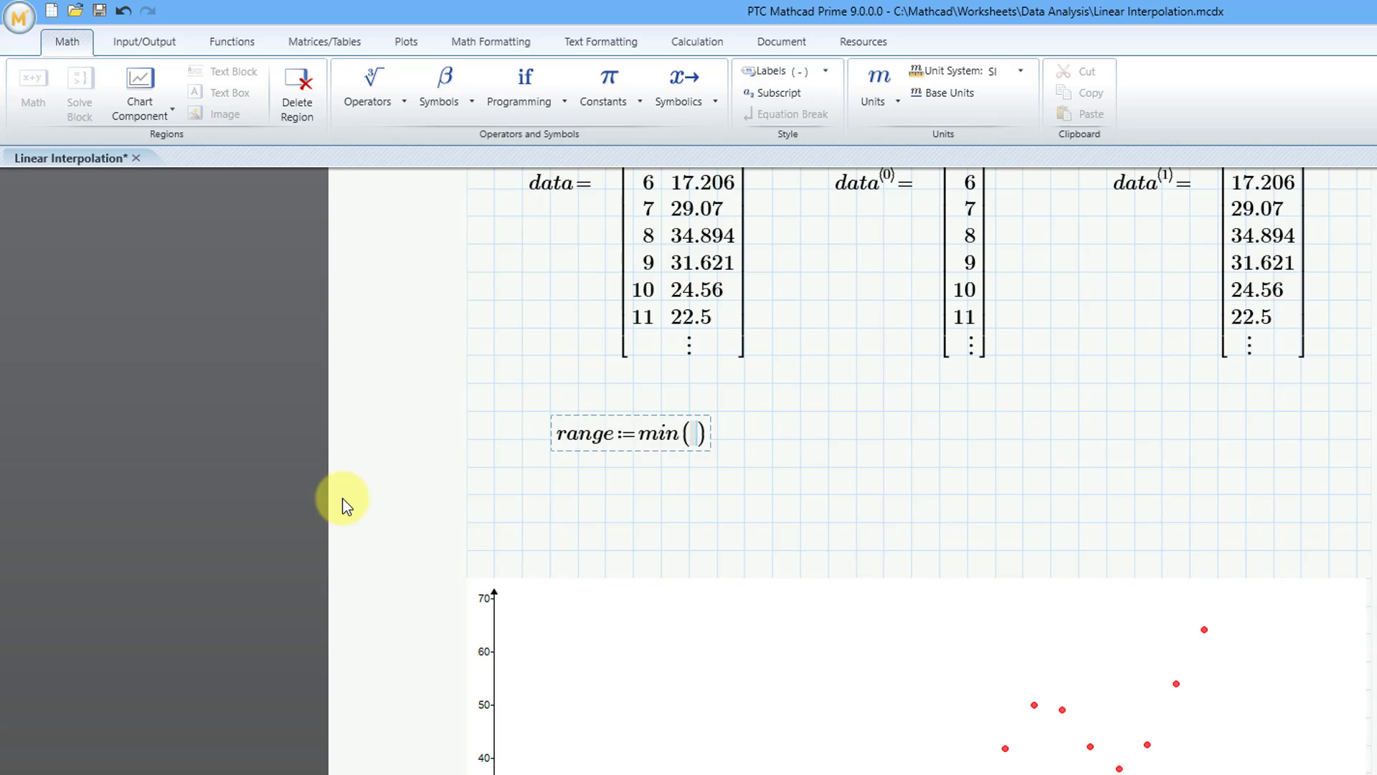
Fill min with the data's first column, giving range := min(data⁽⁰⁾)
text(data)
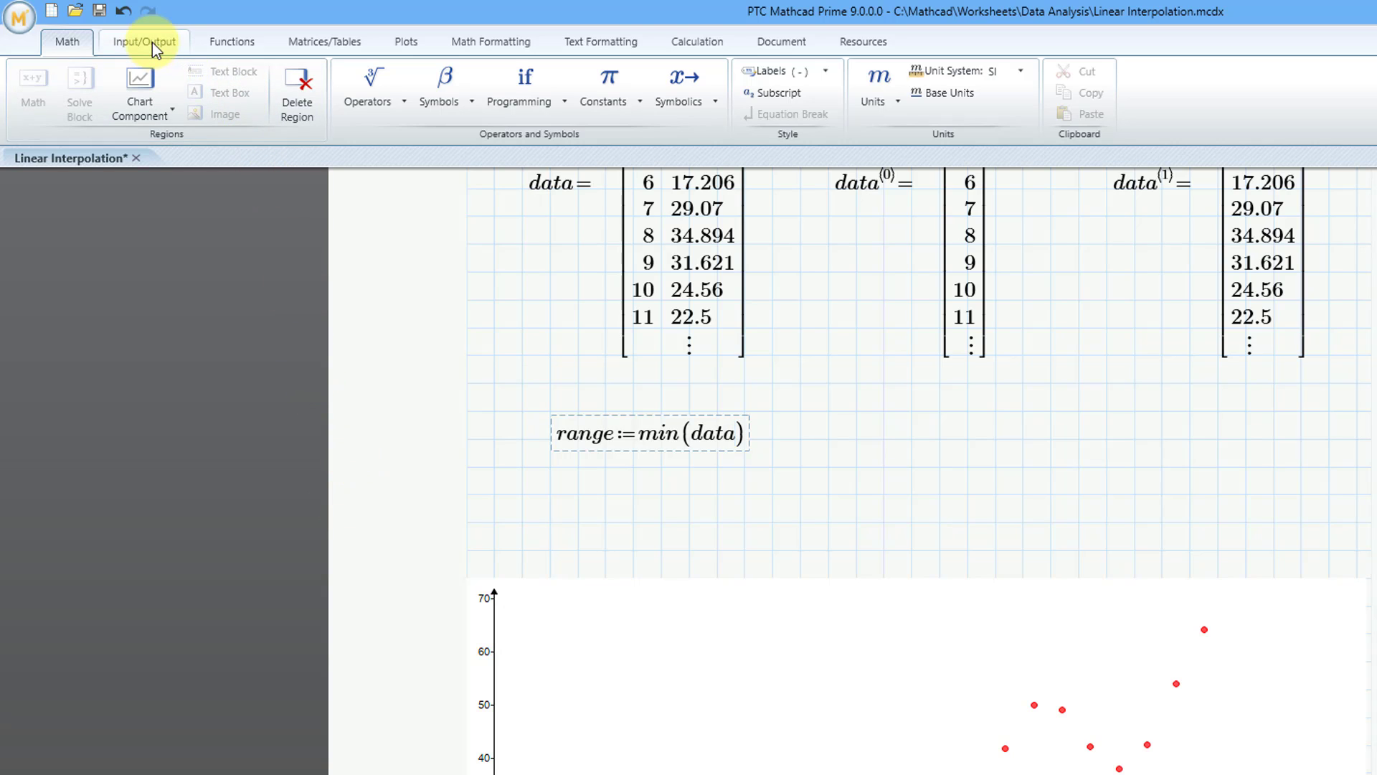
click(321, 45)
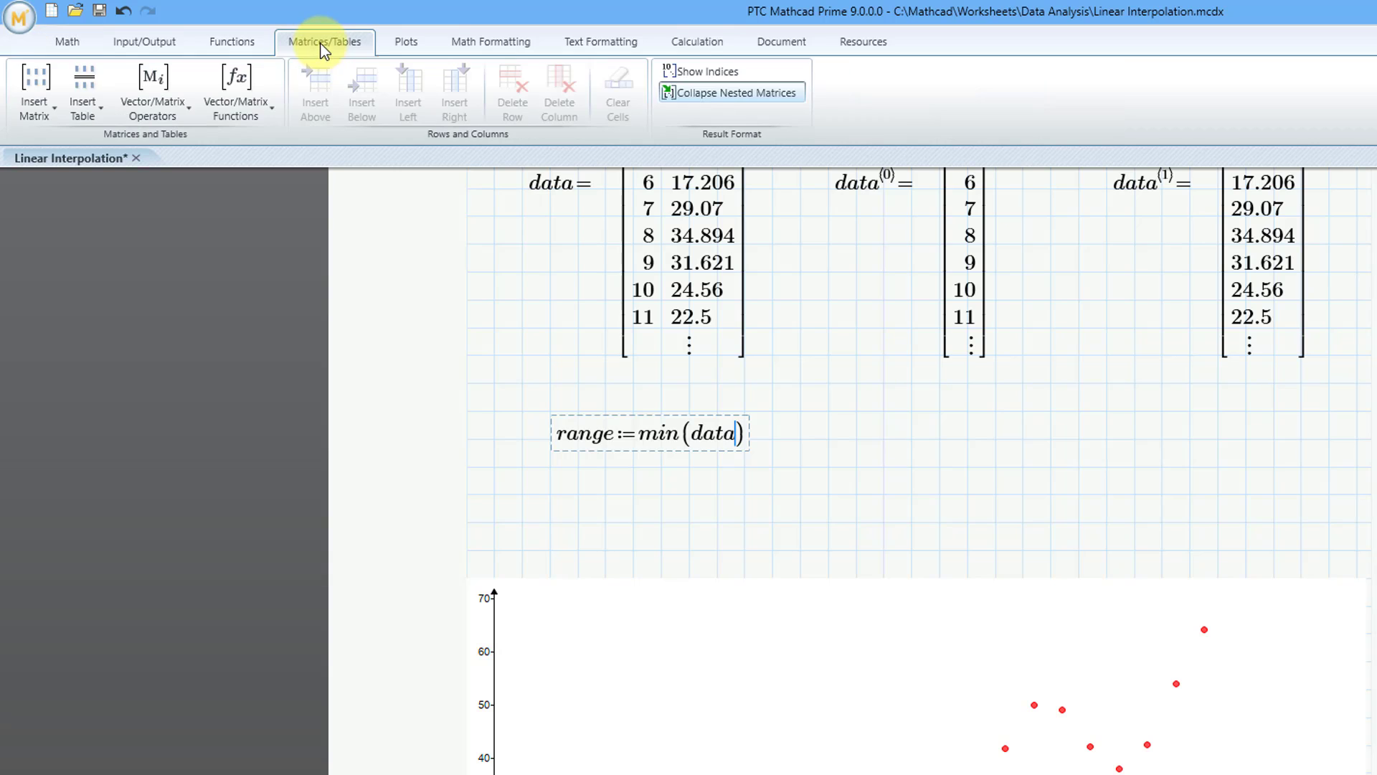
click(171, 118)
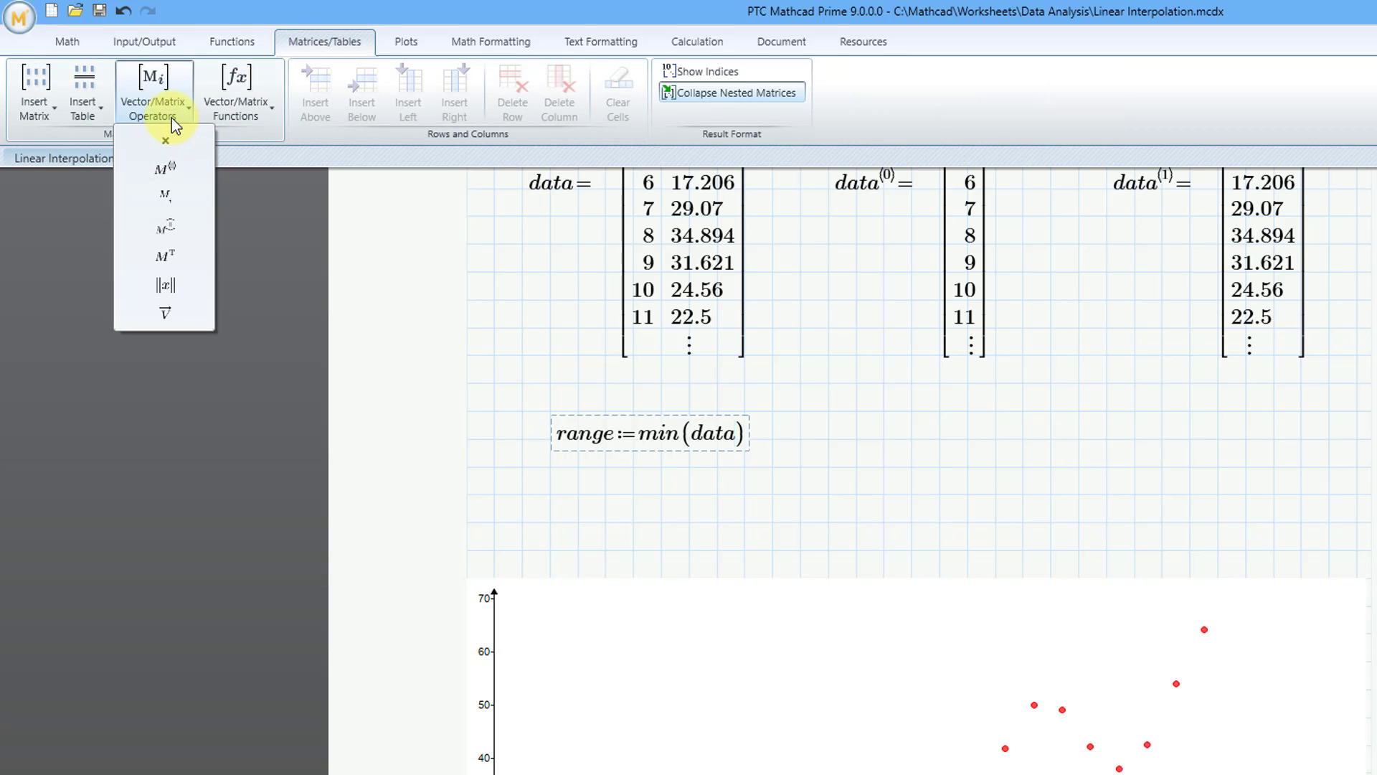
click(183, 169)
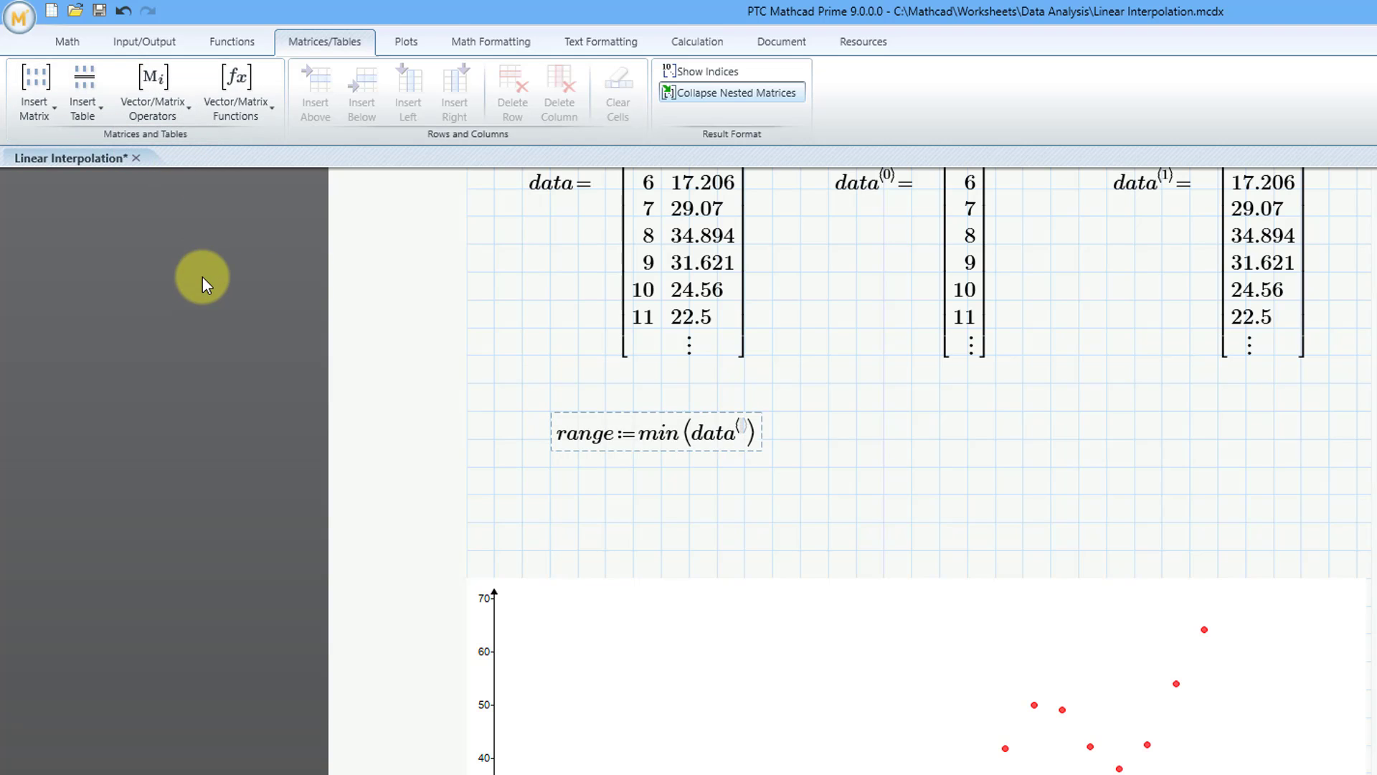
text(0)
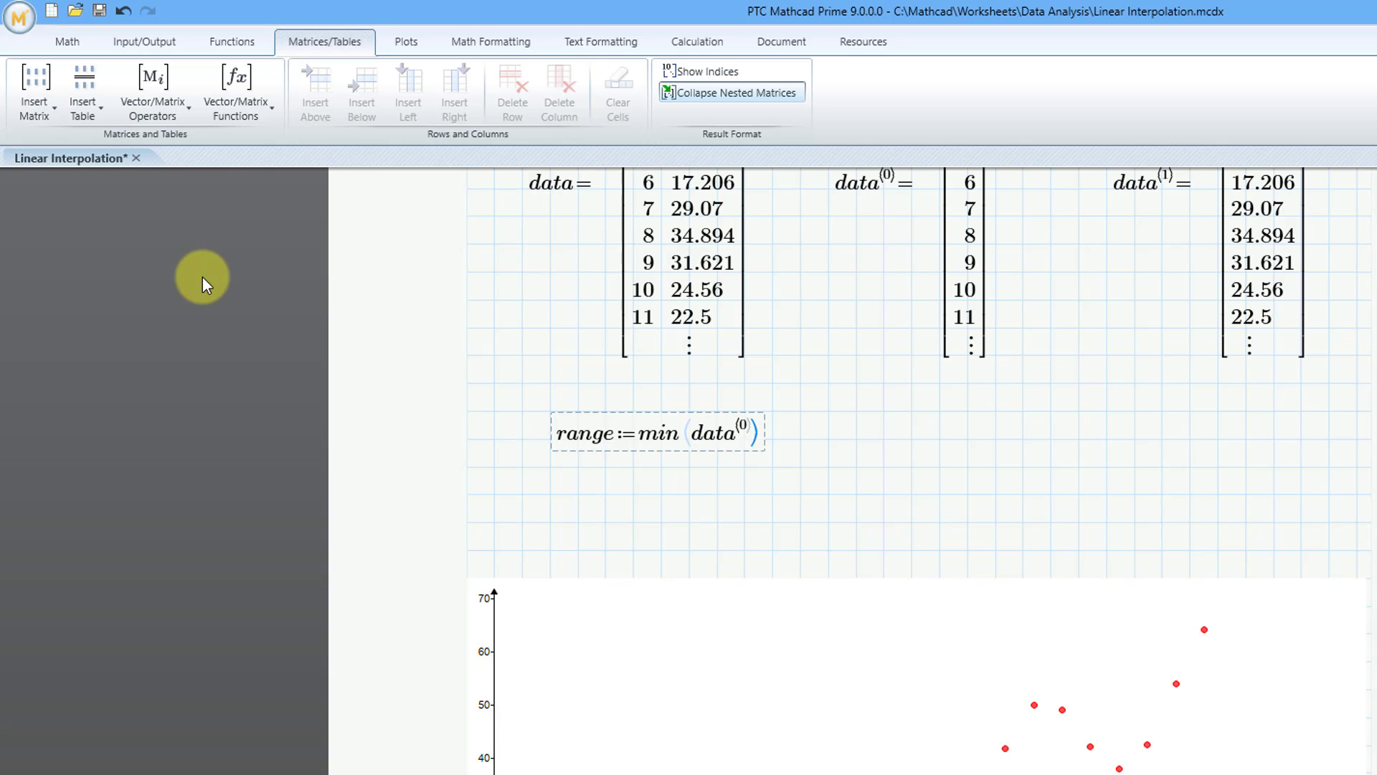
key(Right)
Turn range into a step range whose second value begins with min(data⁽⁰⁾)
click(65, 42)
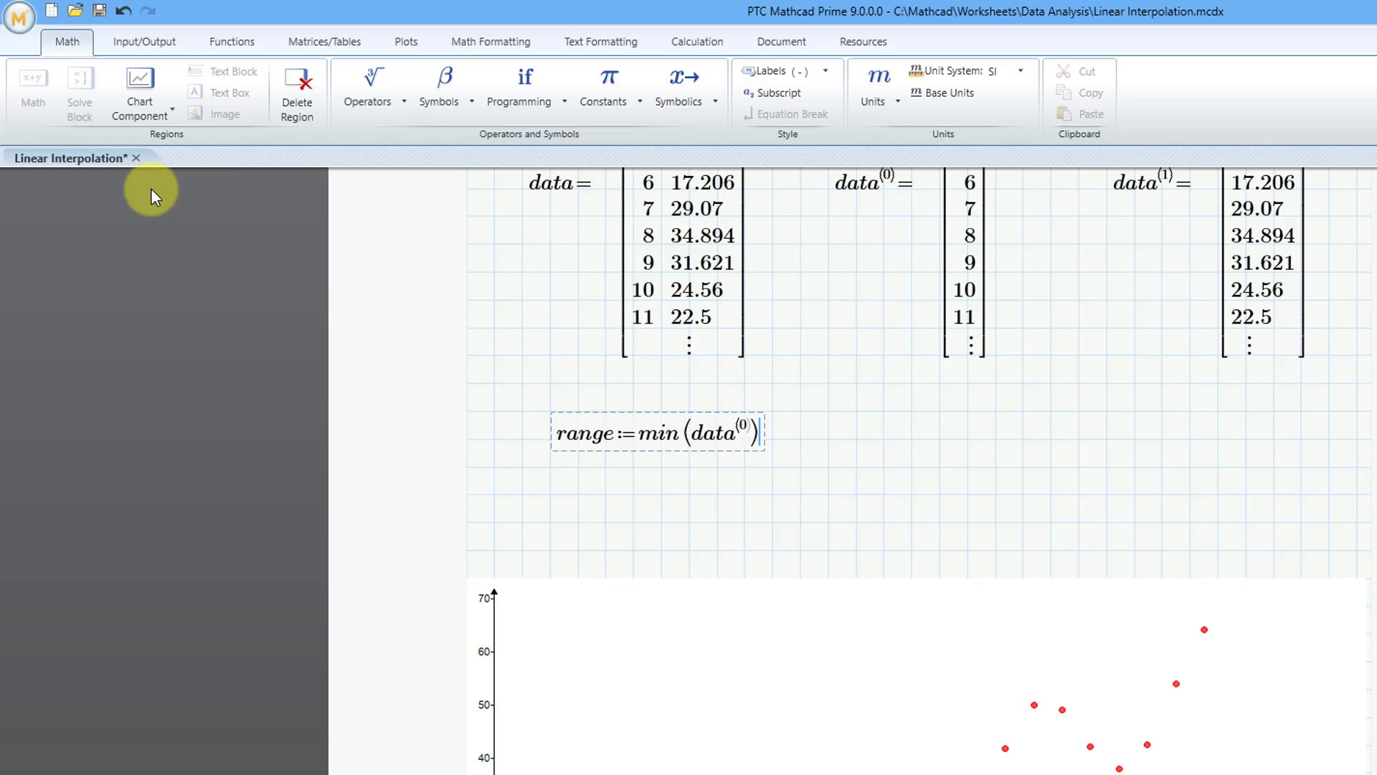
click(376, 105)
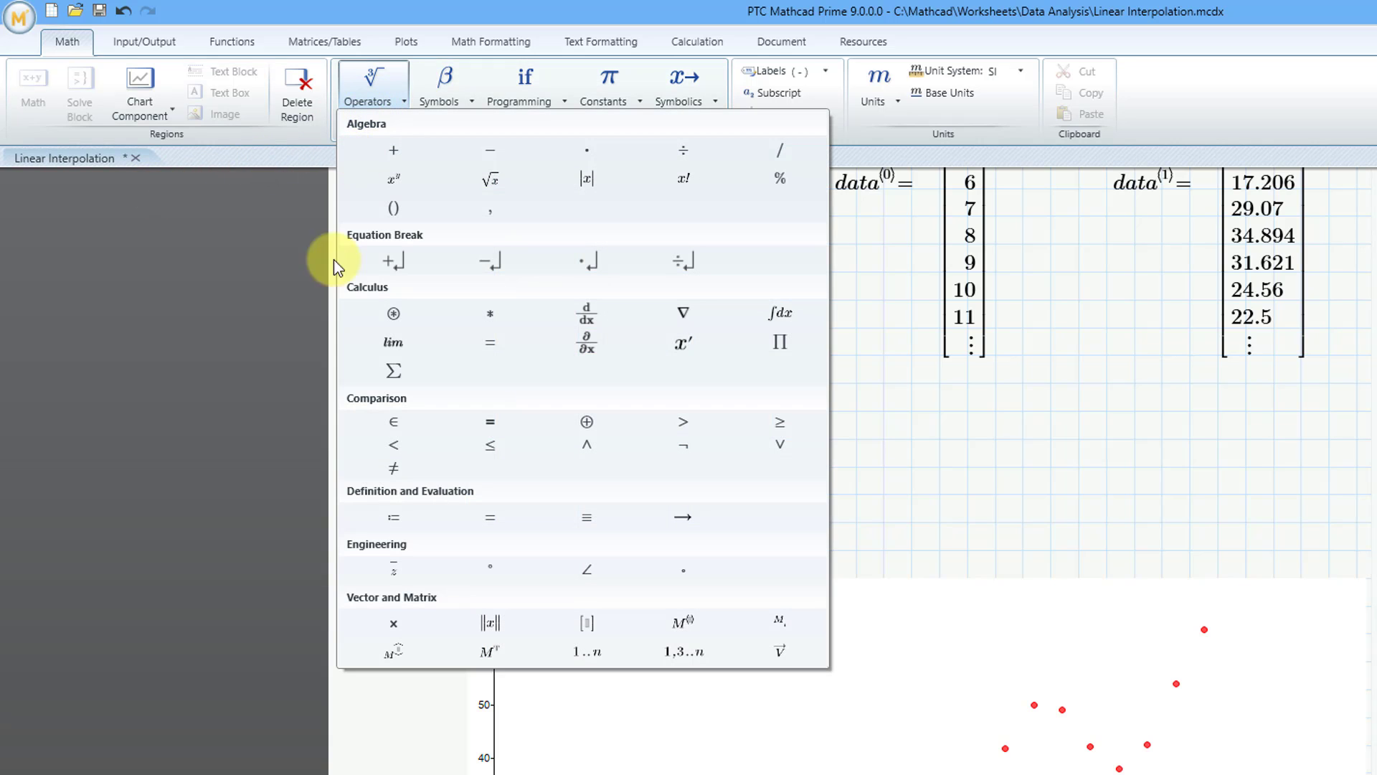
click(691, 654)
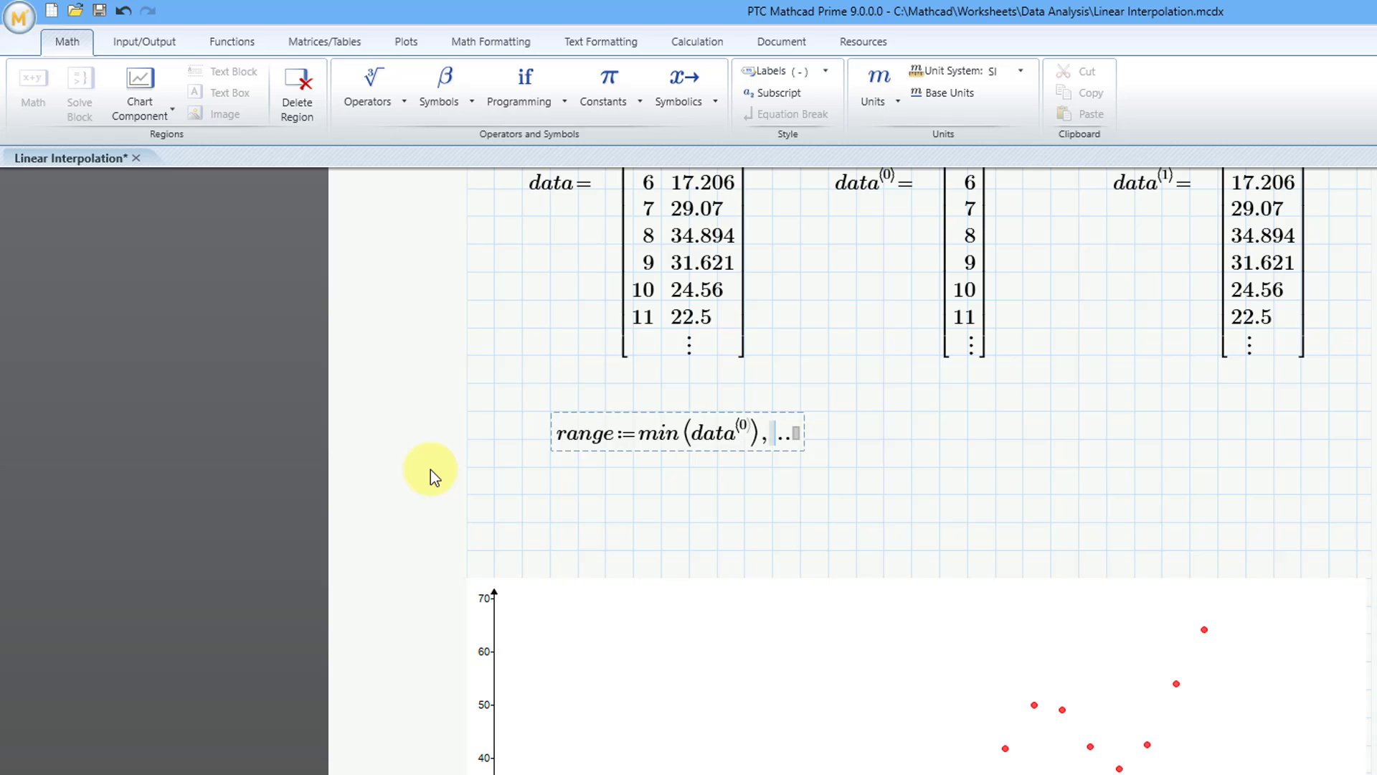
text(min(data)
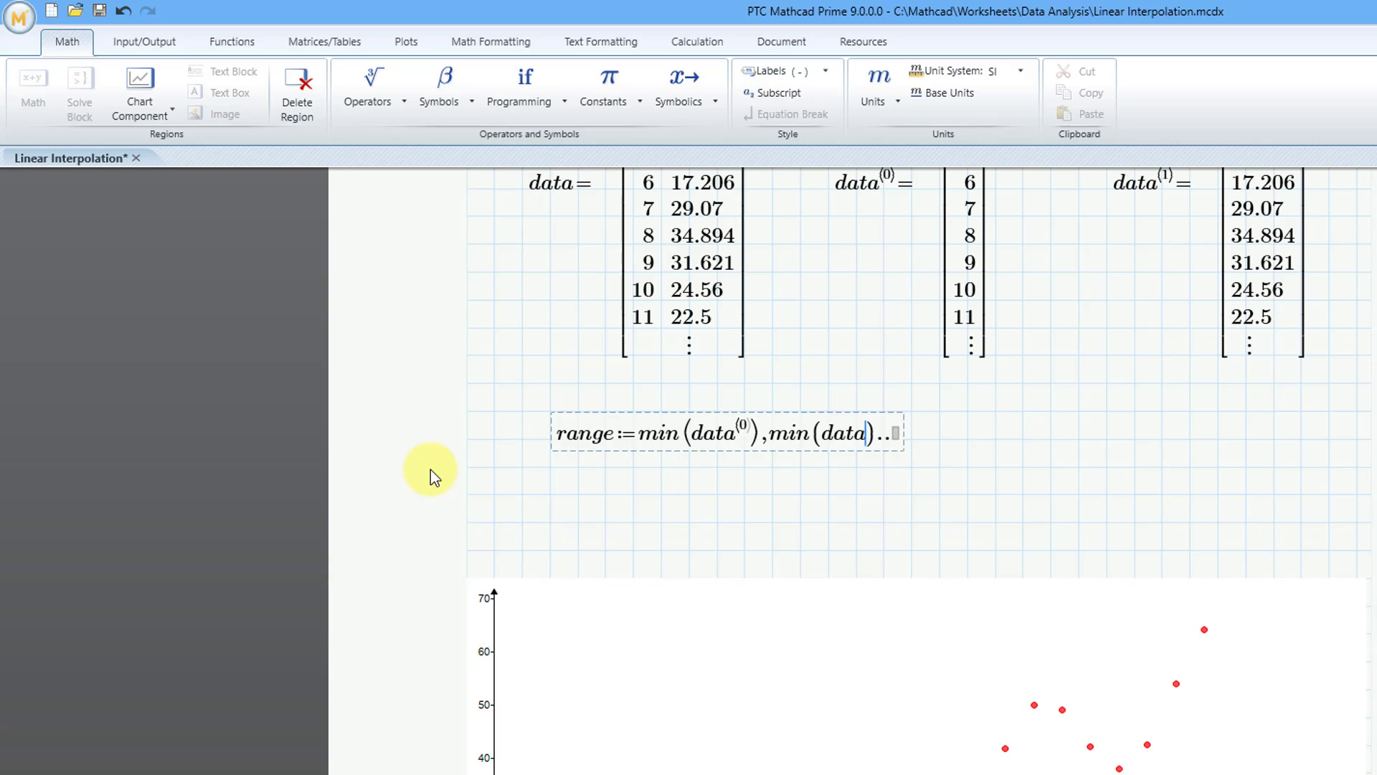
key(ctrl+shift+c)
text(0)
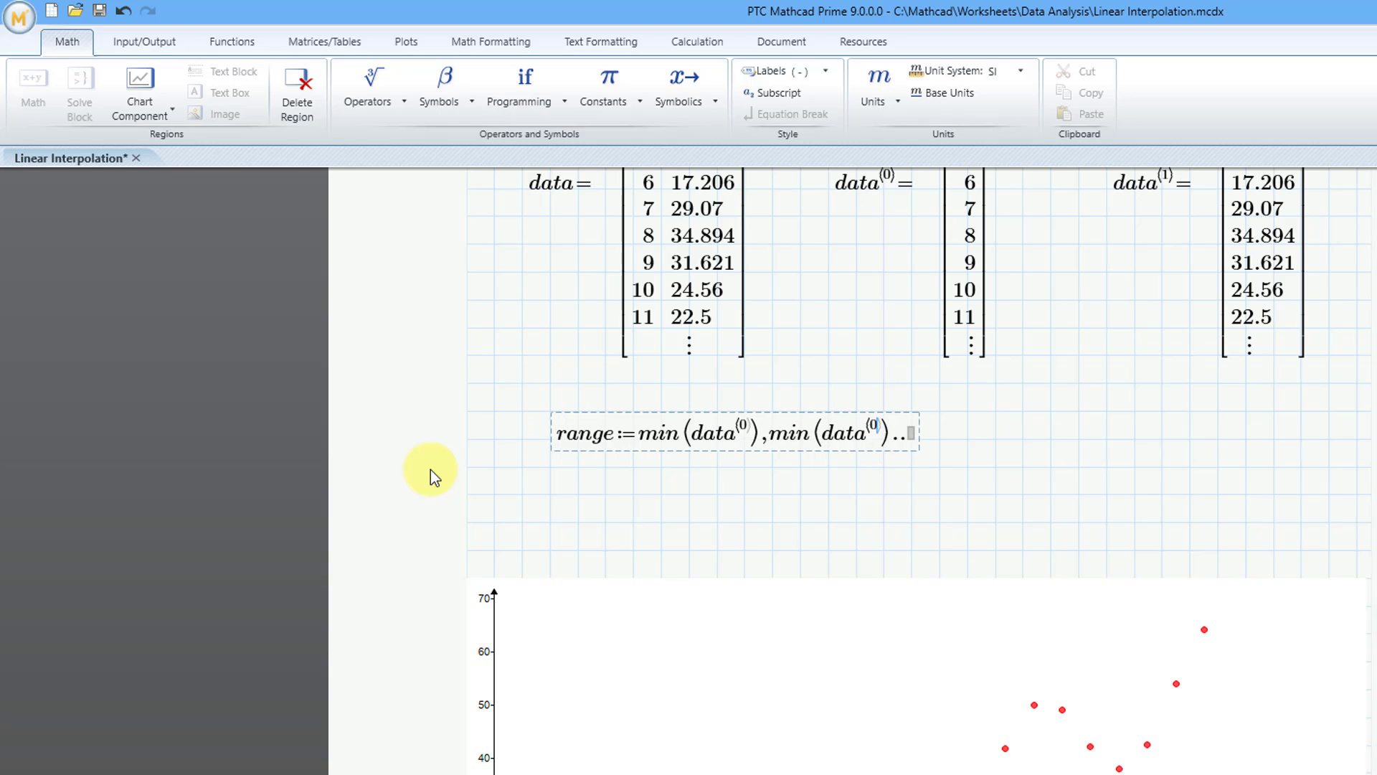
key(Right)
key(Right)
Make the step min(data⁽⁰⁾)+0.01 and set the end value to max(data⁽⁰⁾)
text(+0.01)
key(Right)
text(max)
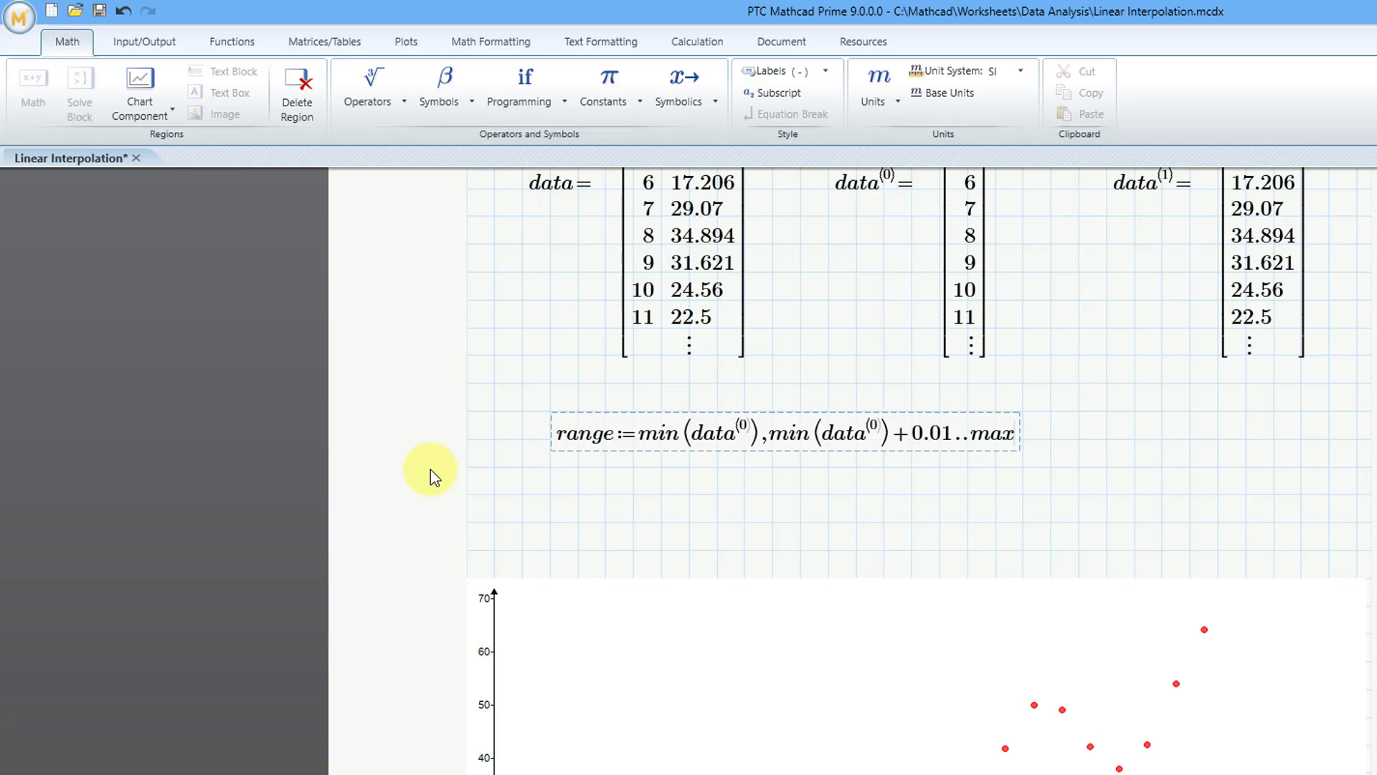
text((data)
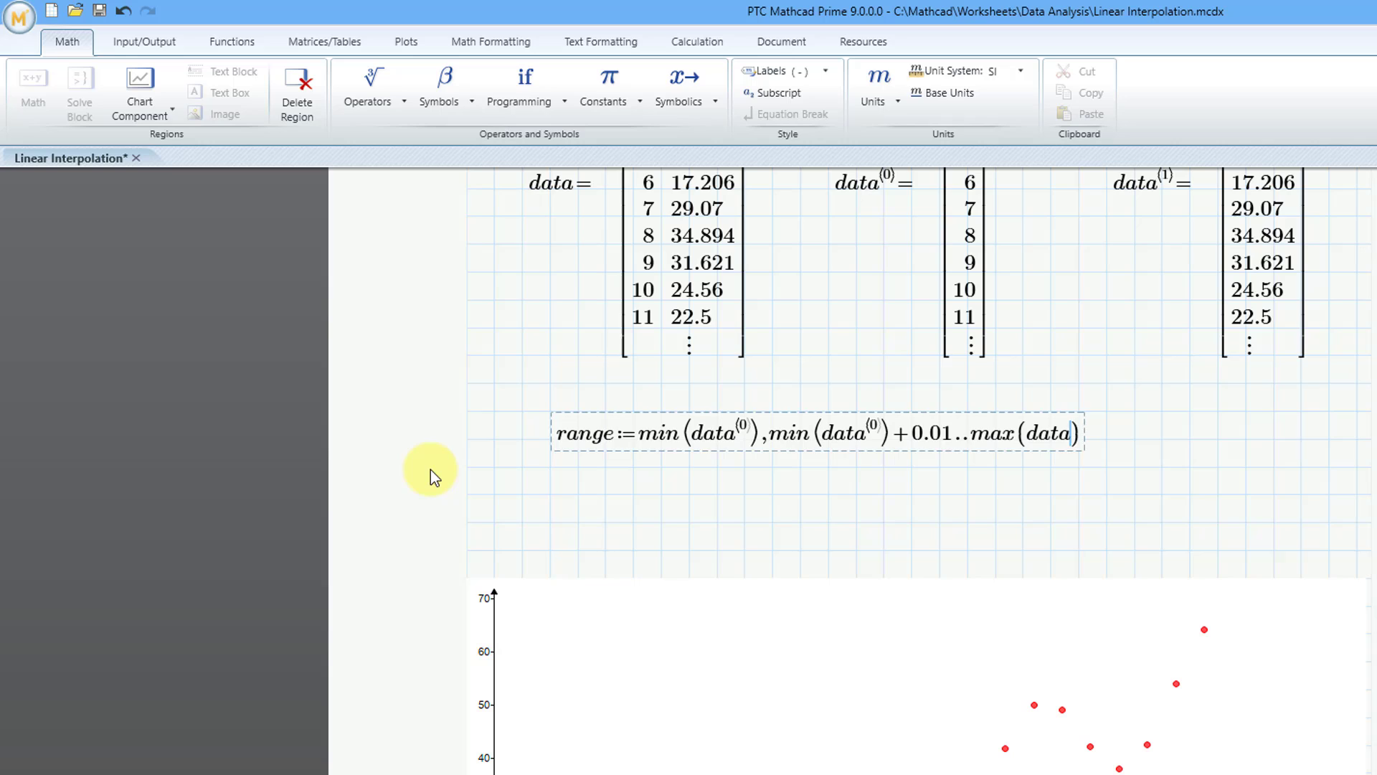
key(ctrl+shift+c)
text(0)
Below the range line, begin the definition g(range) := with its right side empty
click(550, 522)
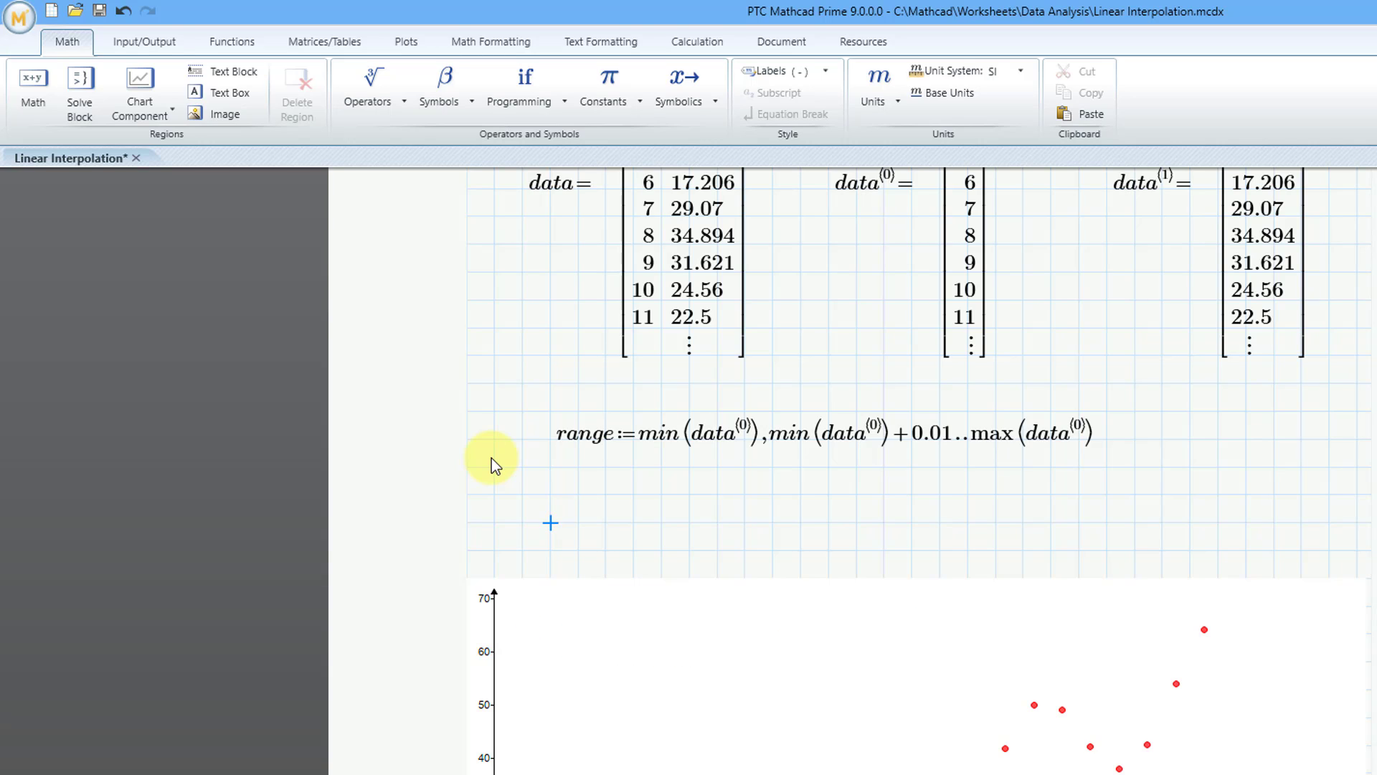
text(g)
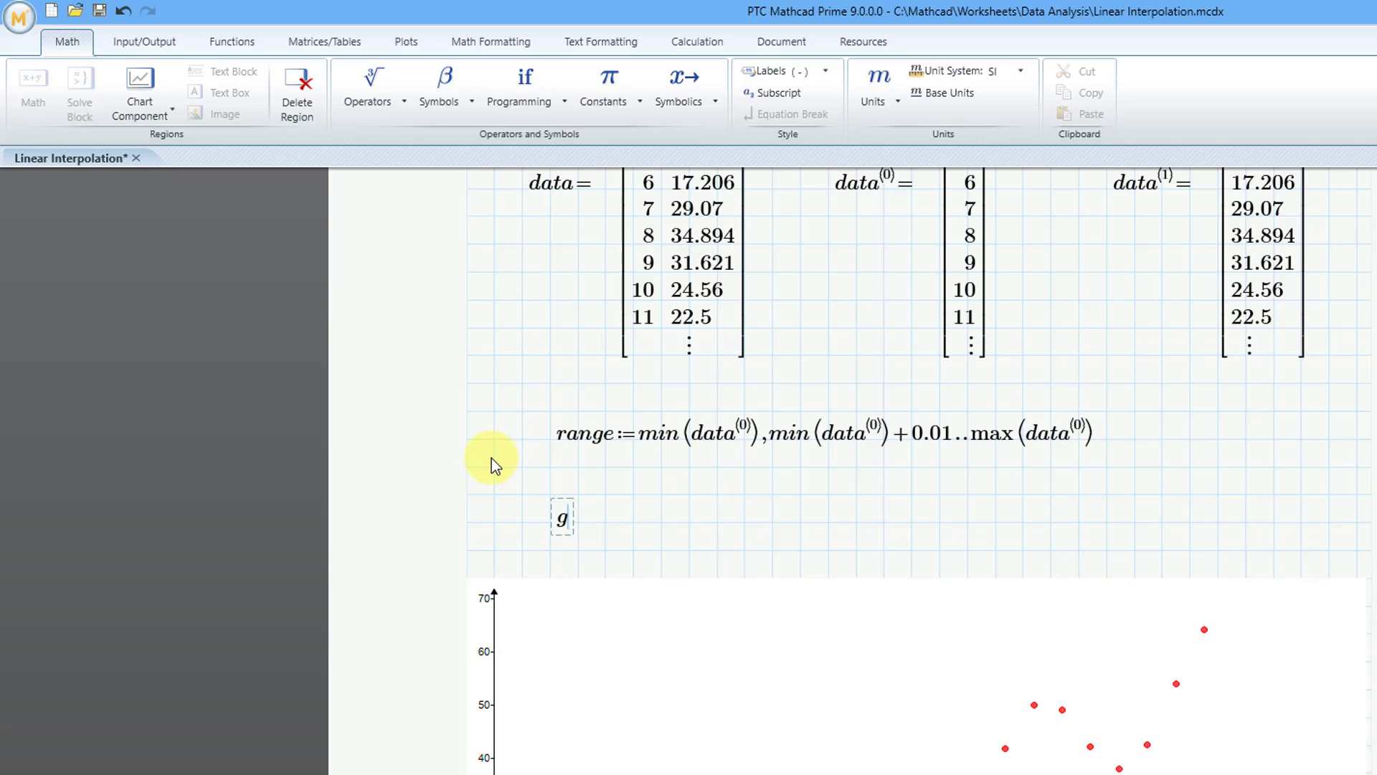
text((range)
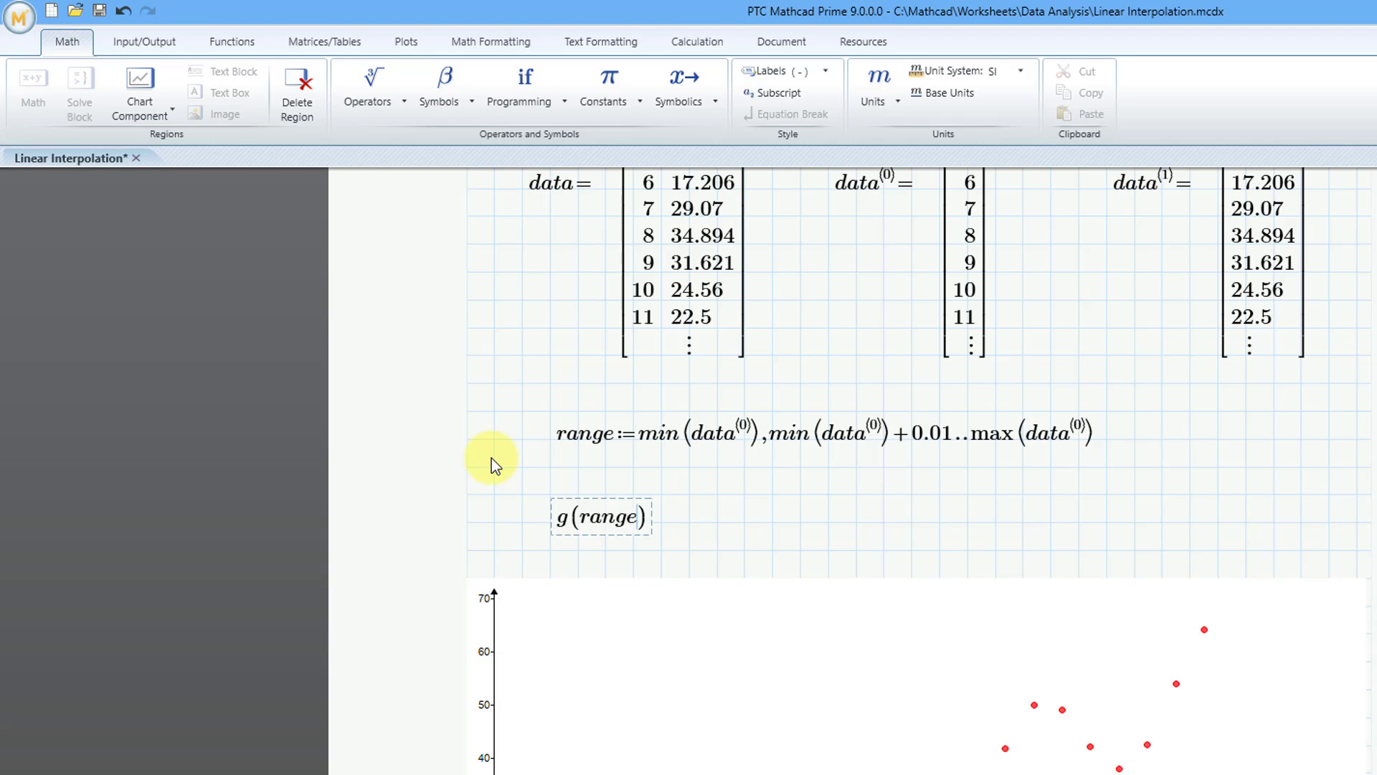
text(:=)
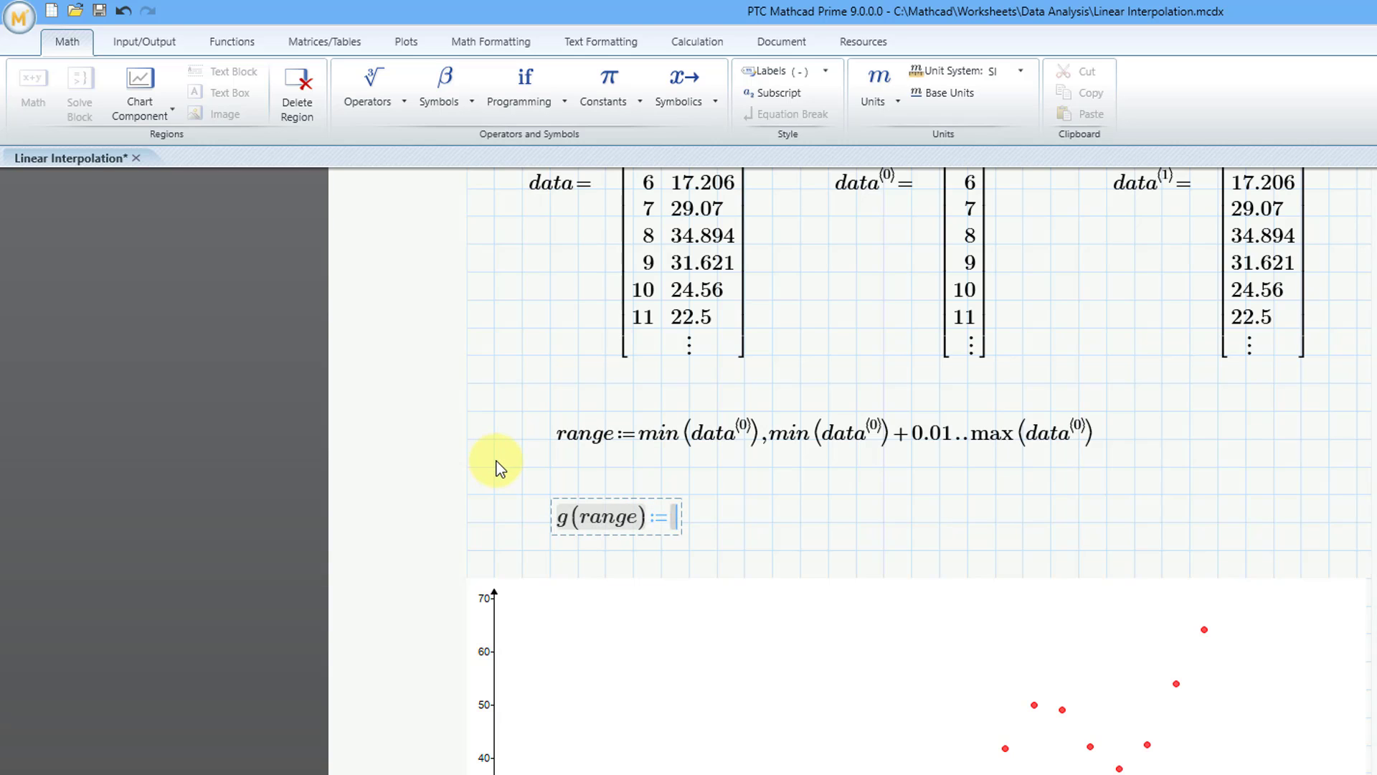
click(237, 41)
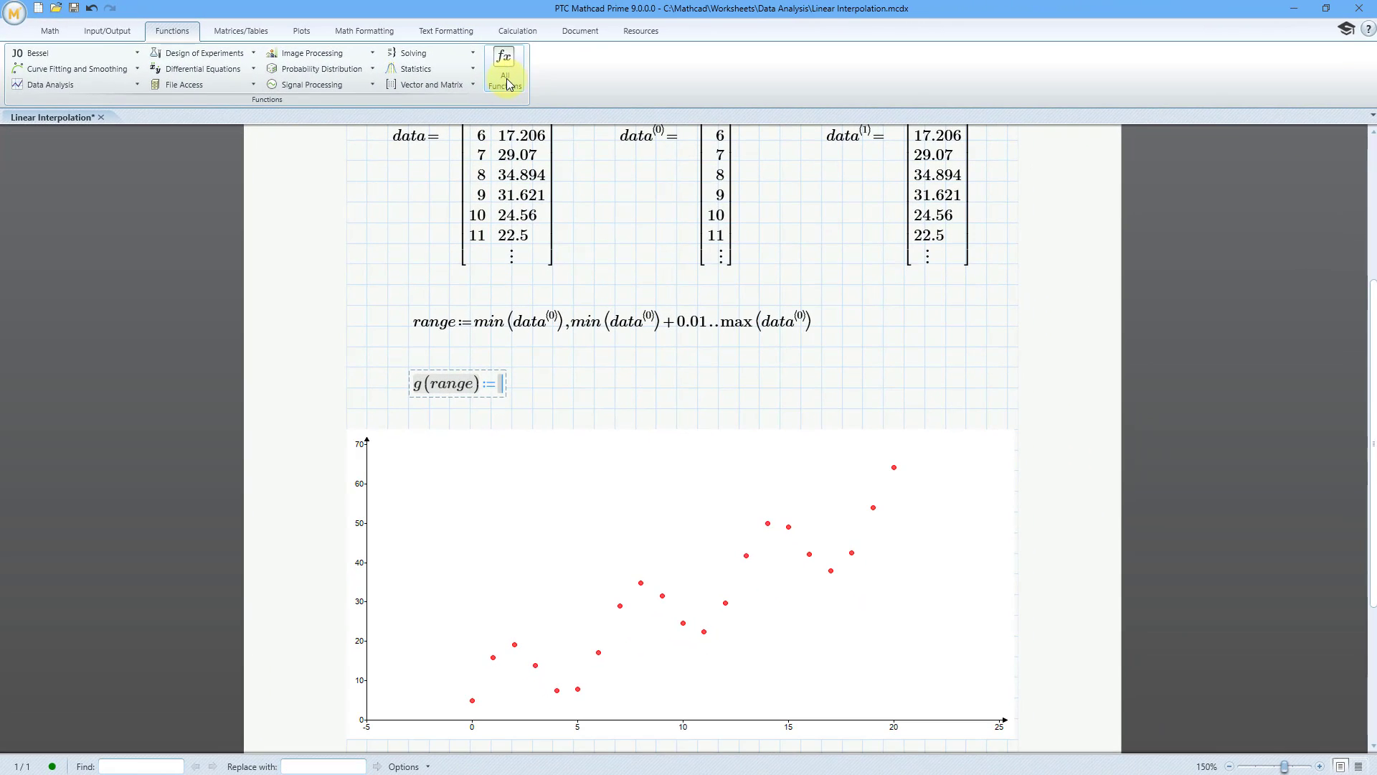
Browse the Interpolation and Prediction functions in All Functions and pick linterp
click(505, 79)
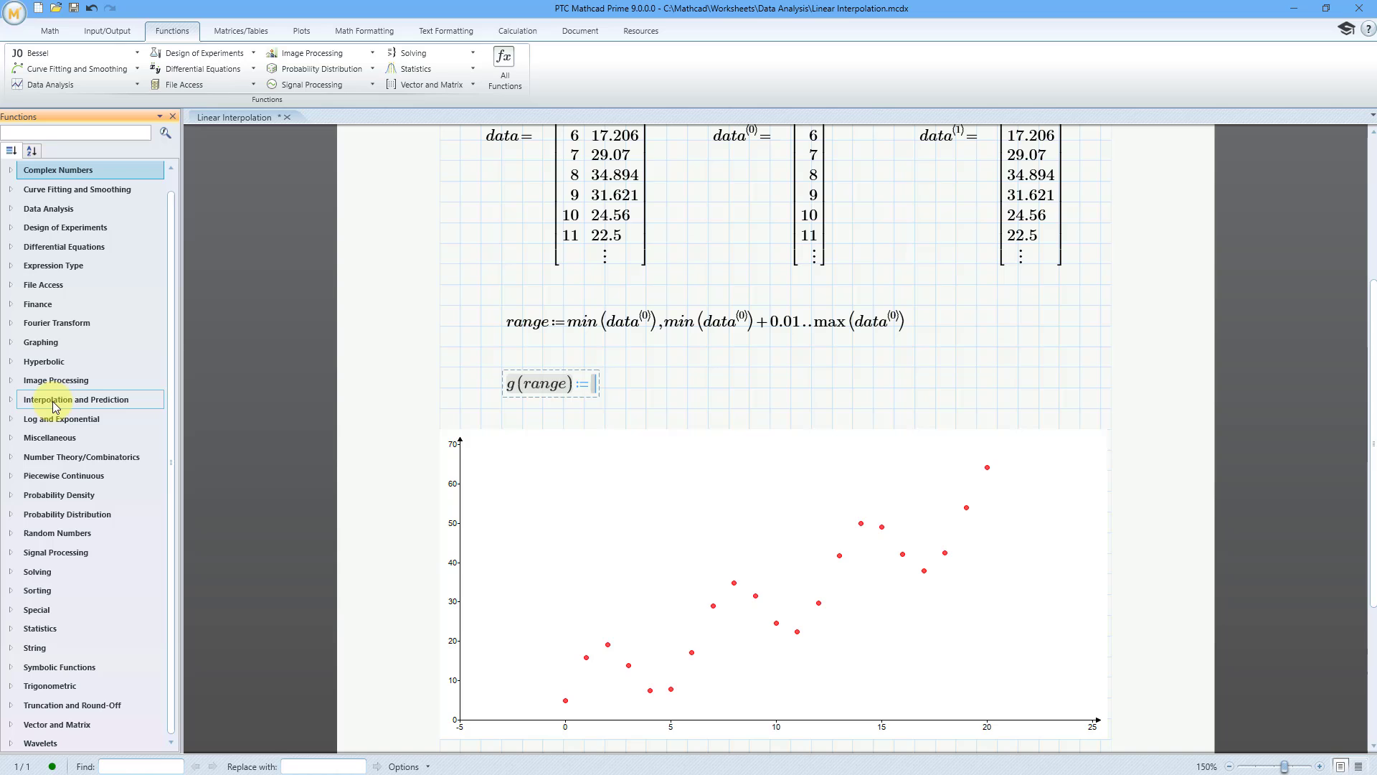
click(12, 402)
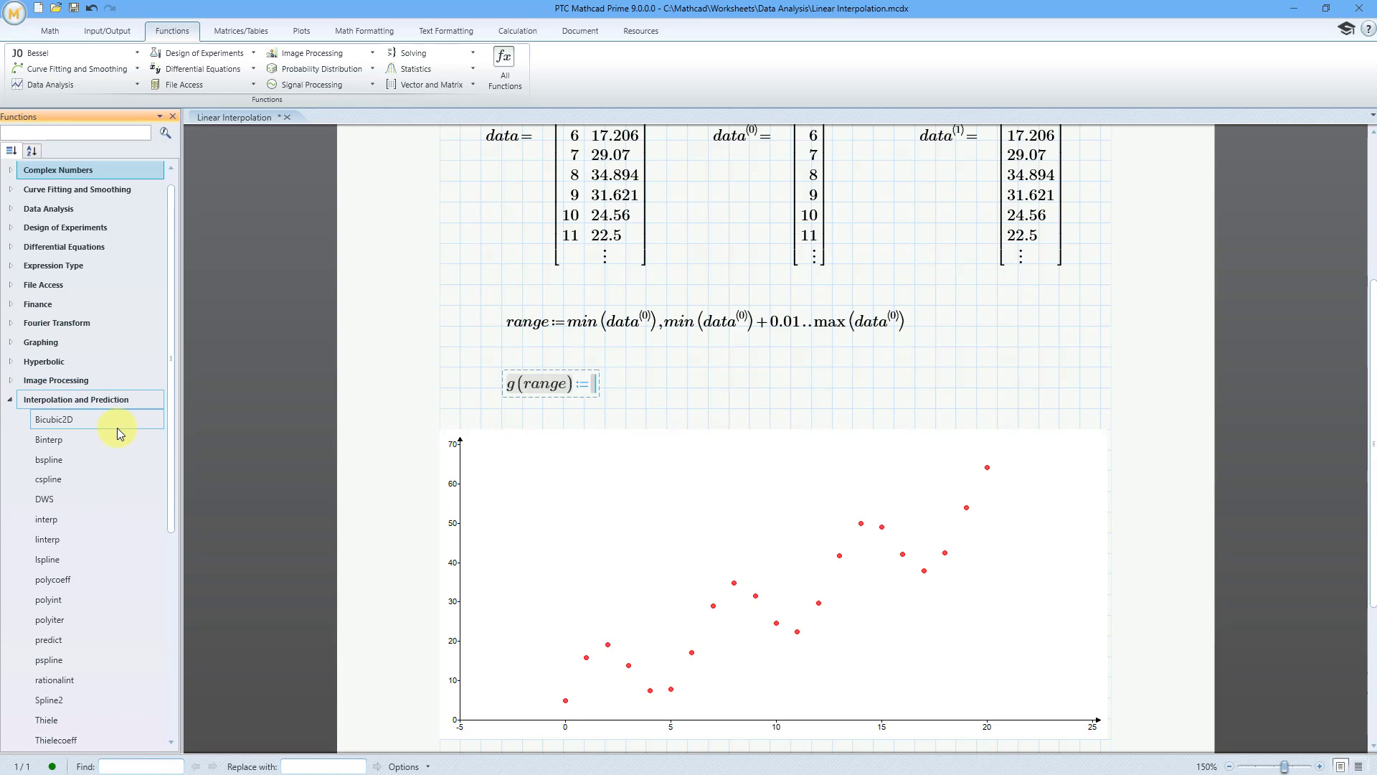
scroll(118, 423, down, 2)
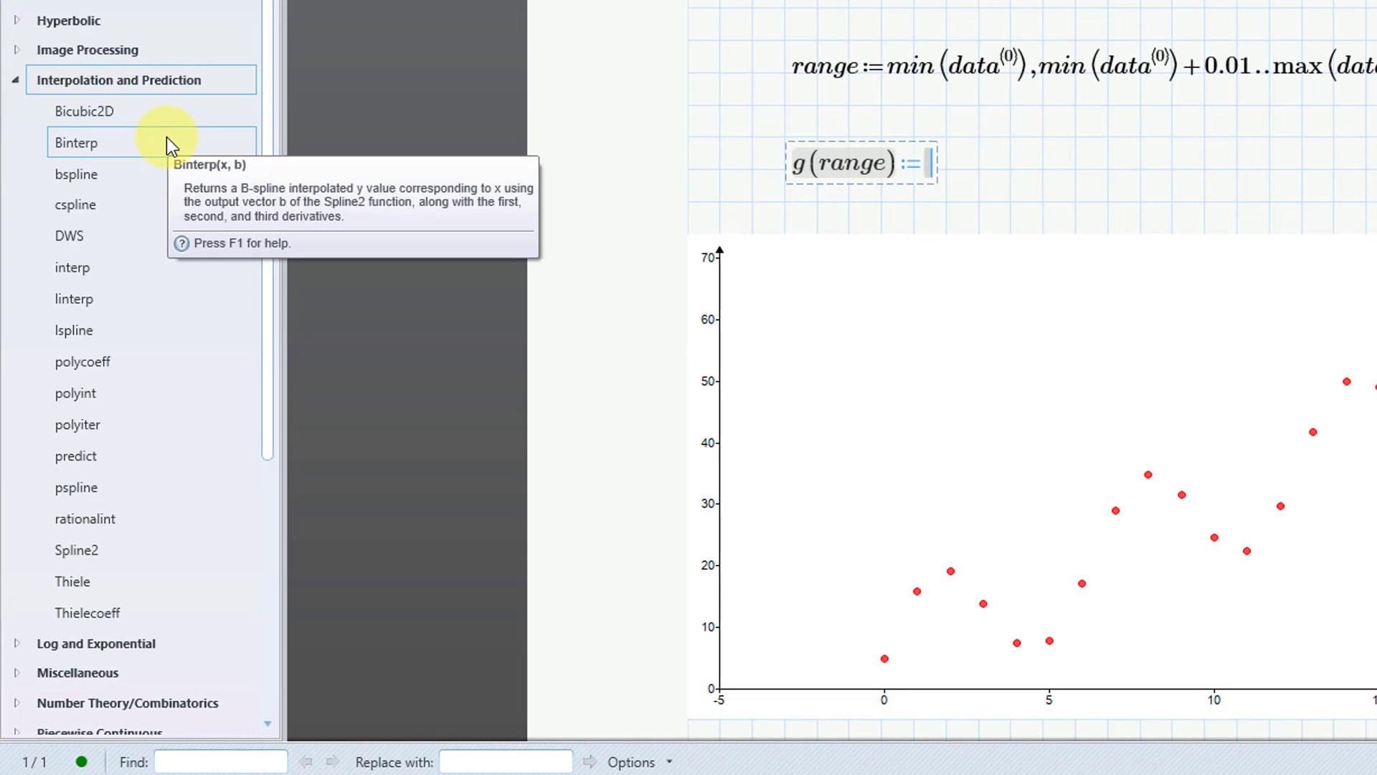
text(:)
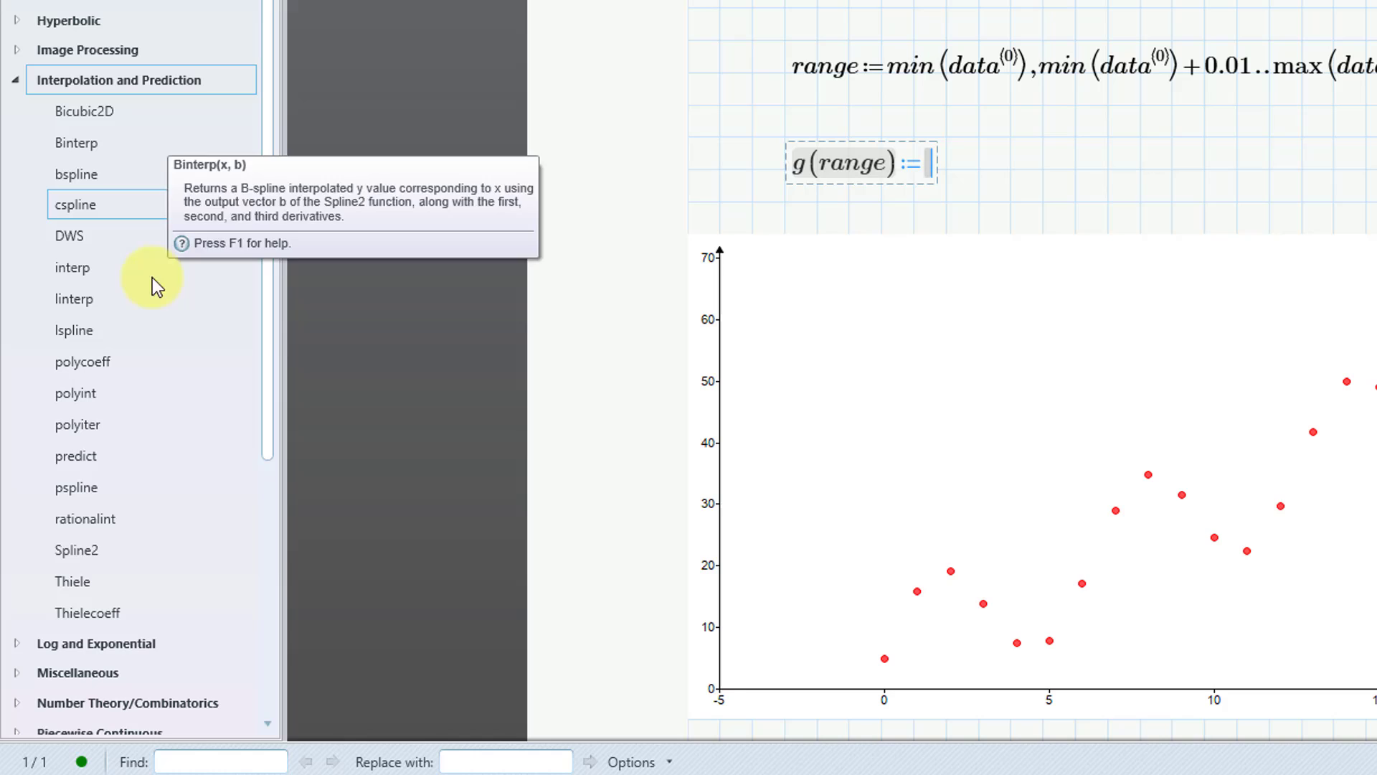
mouse_move(188, 461)
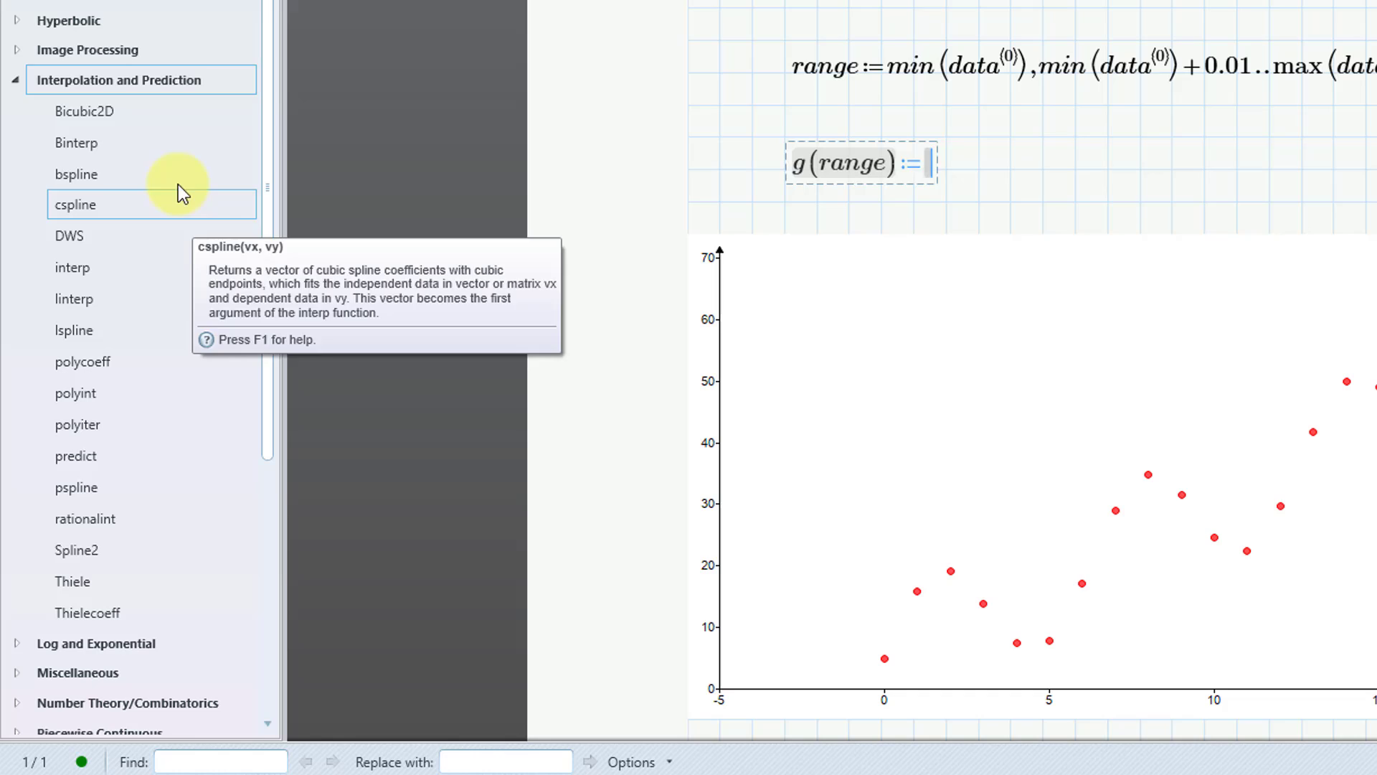
mouse_move(170, 151)
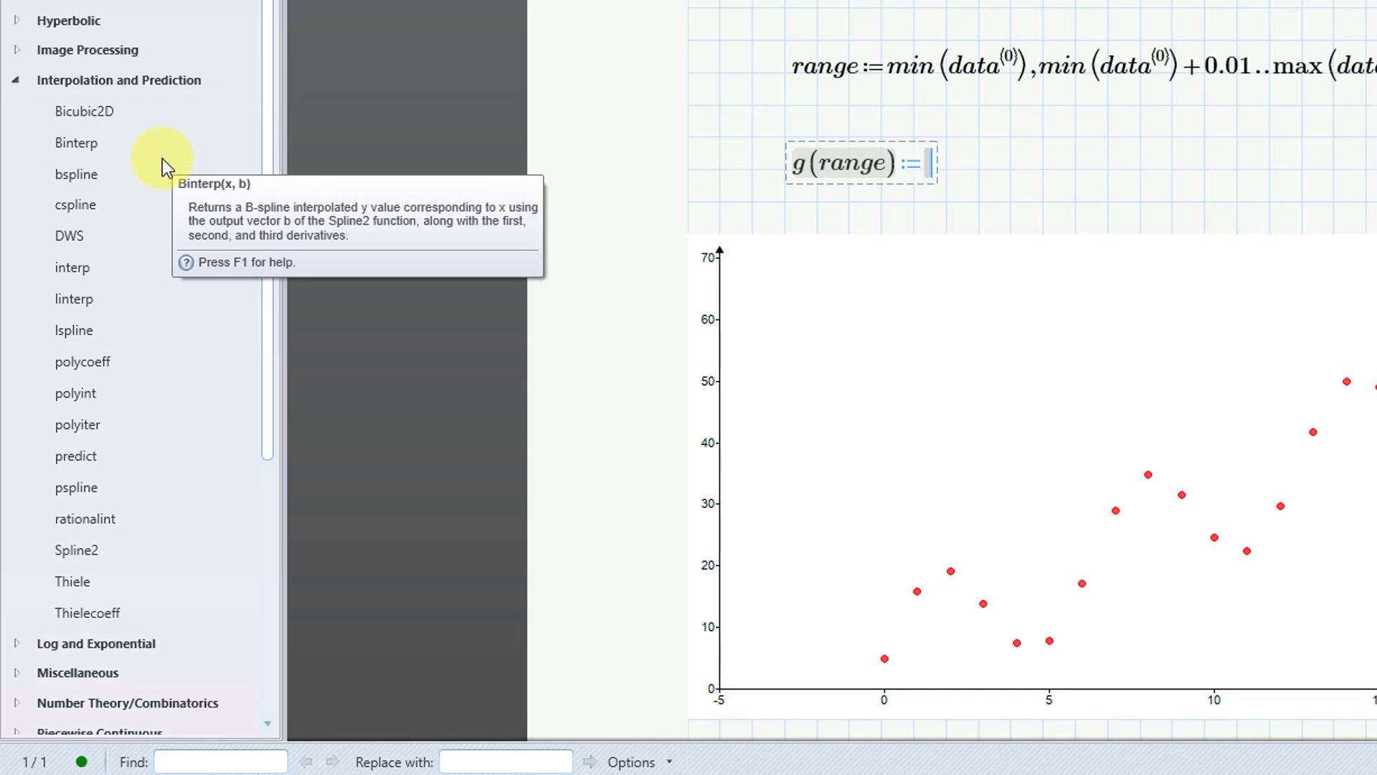
text(:)
mouse_move(132, 298)
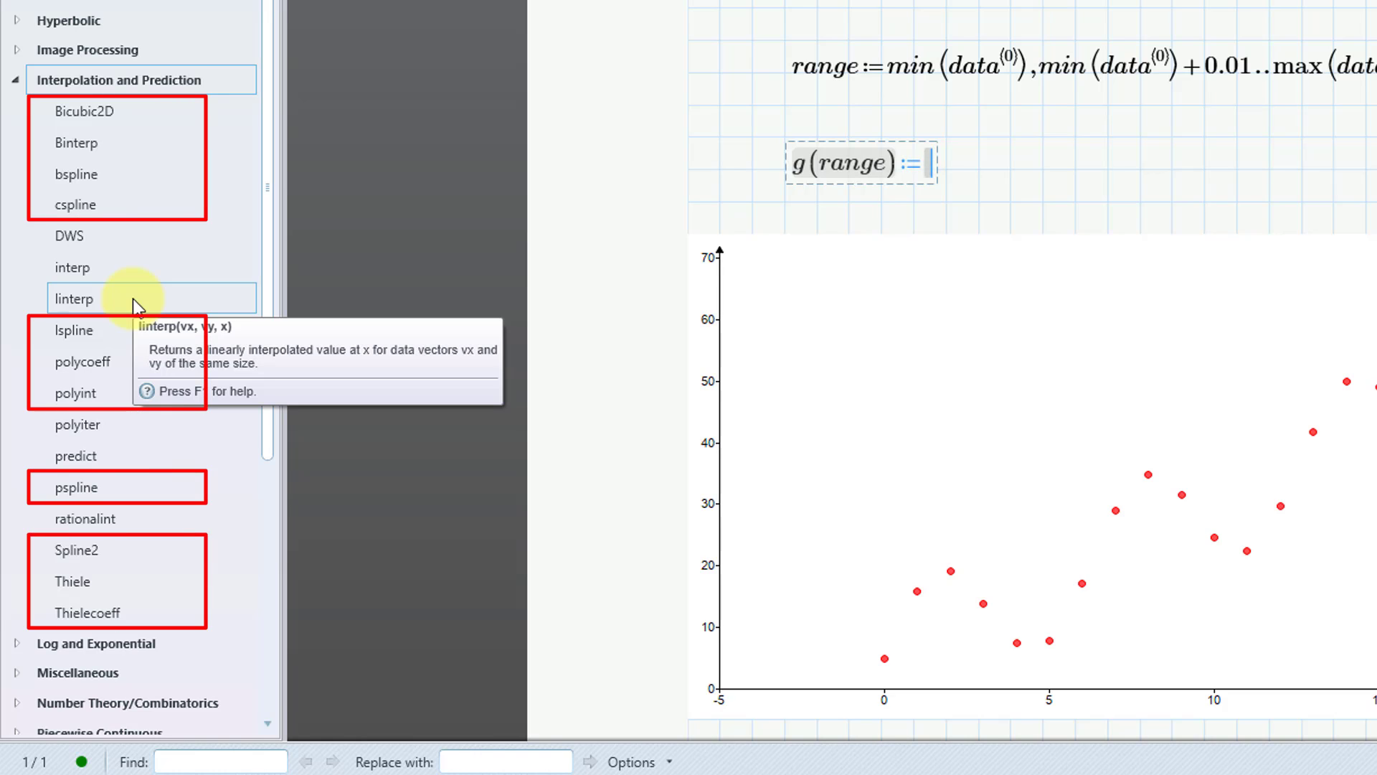
mouse_move(128, 427)
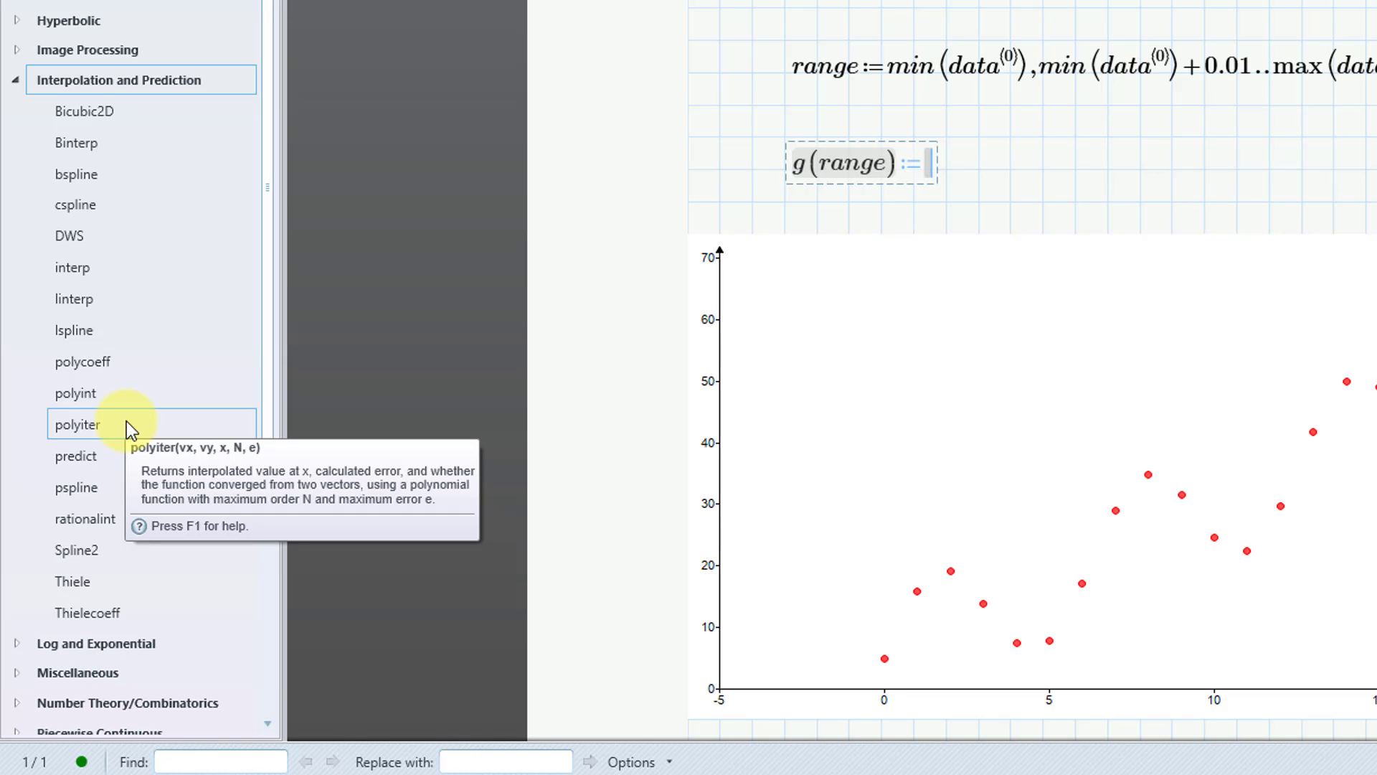
click(130, 300)
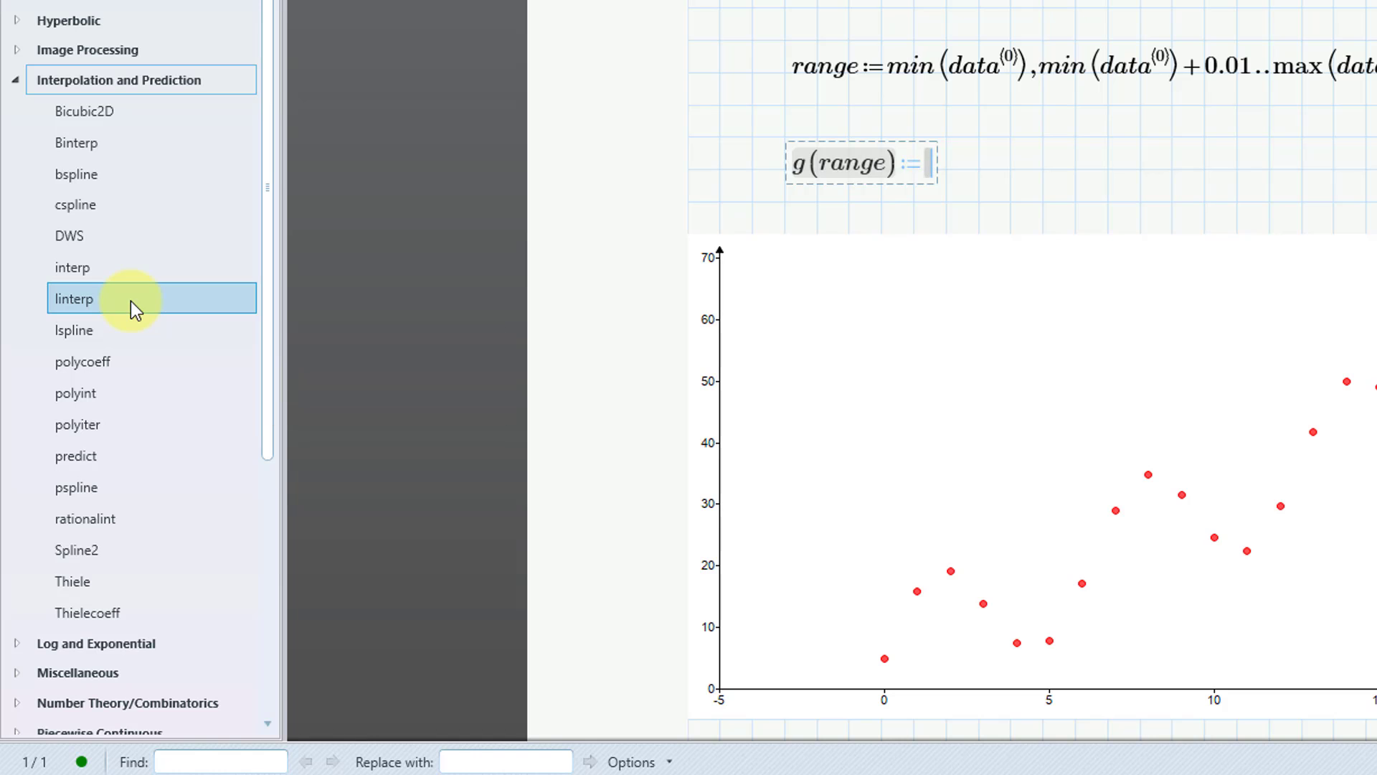
Insert linterp into g's definition with data⁽⁰⁾ as its first argument
double_click(131, 300)
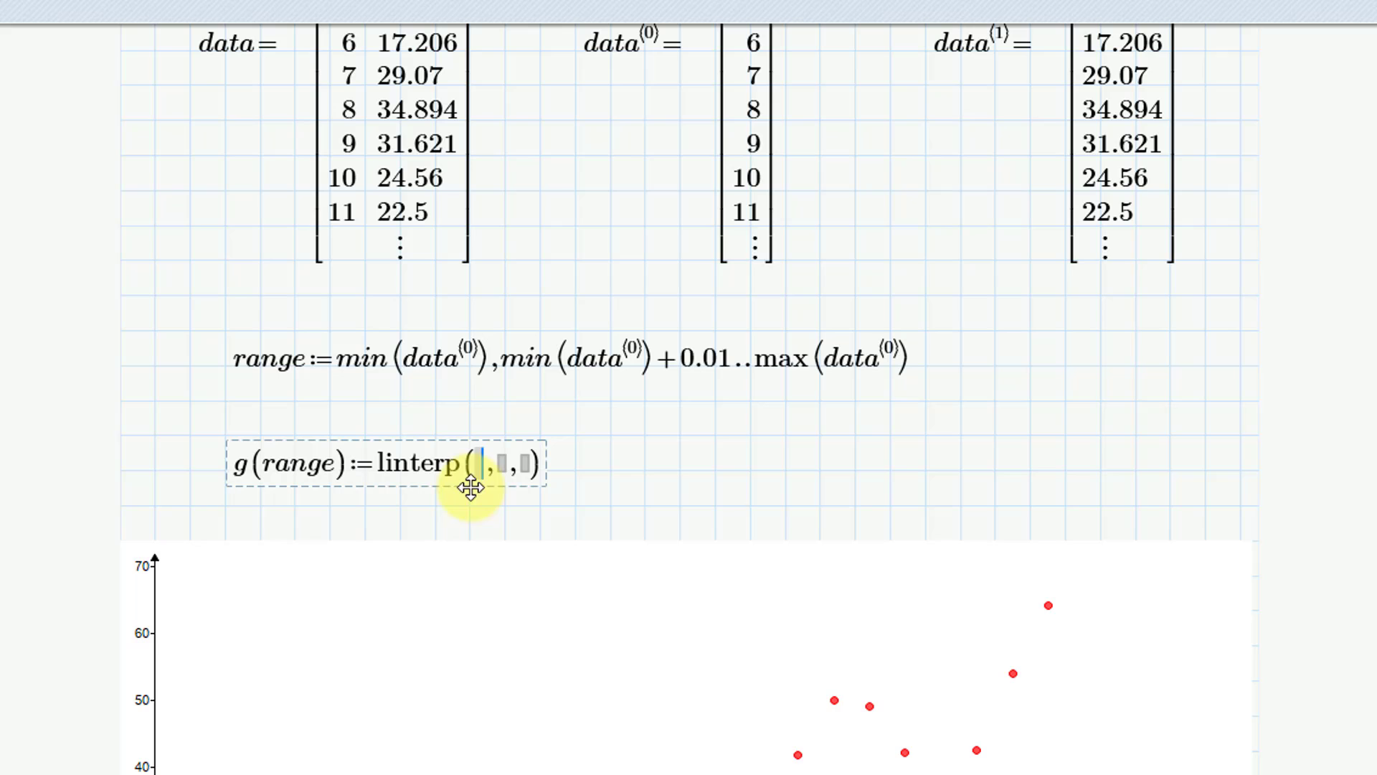
text(data)
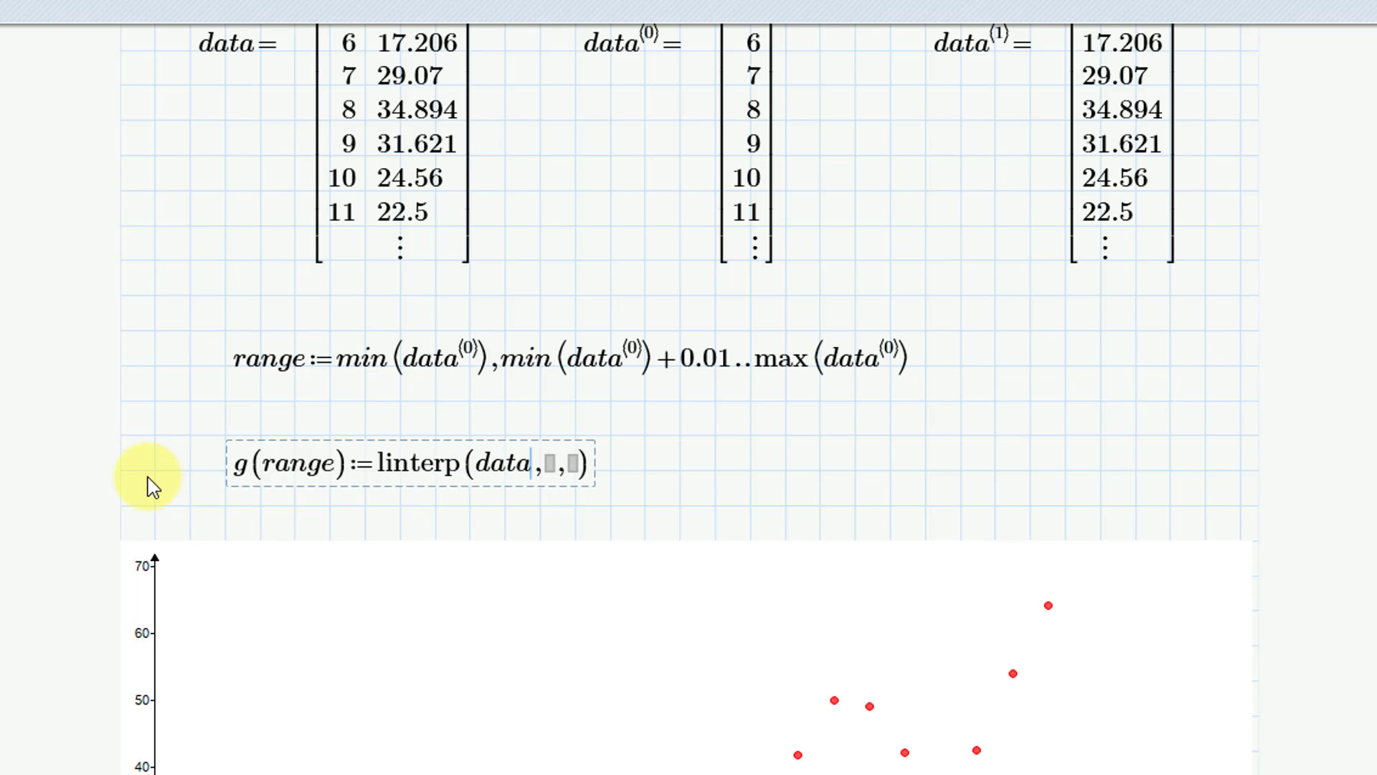
key(ctrl+shift+c)
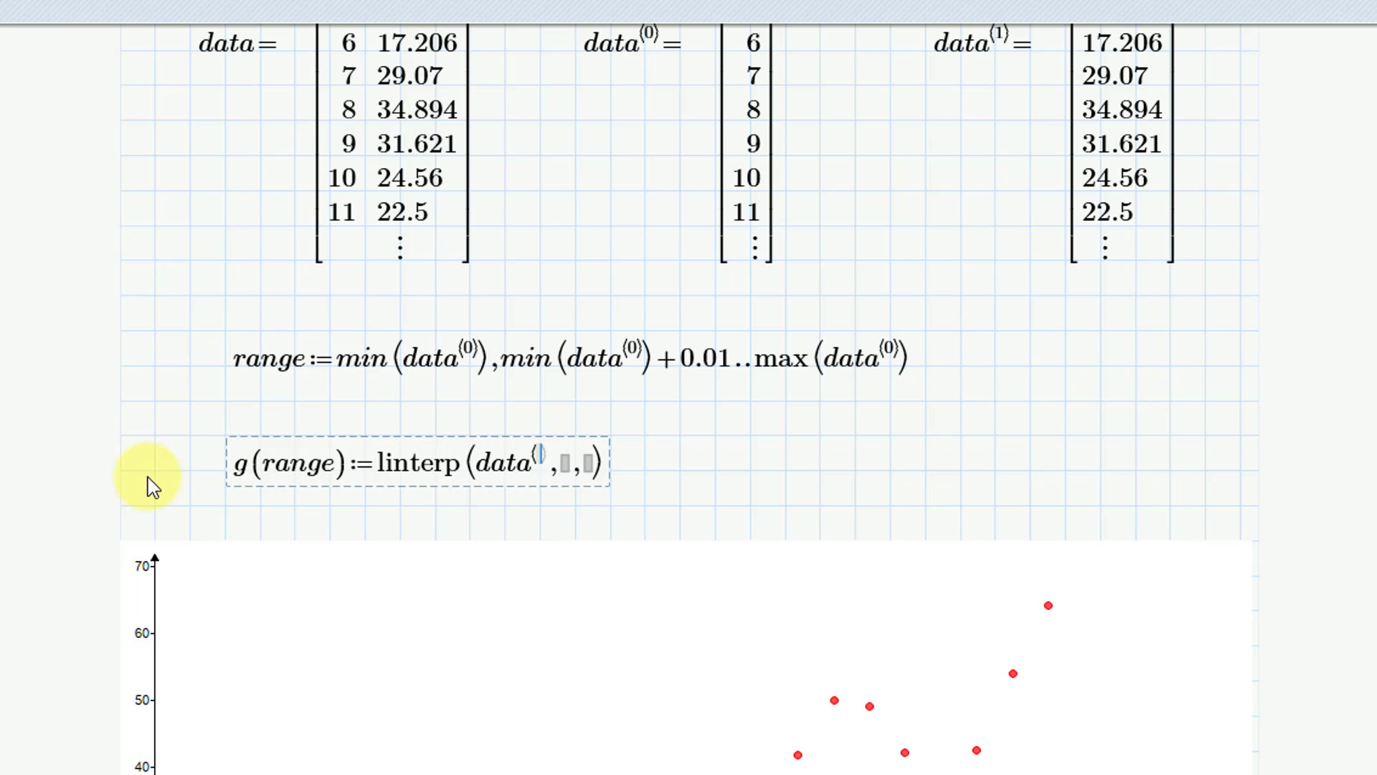
text(0)
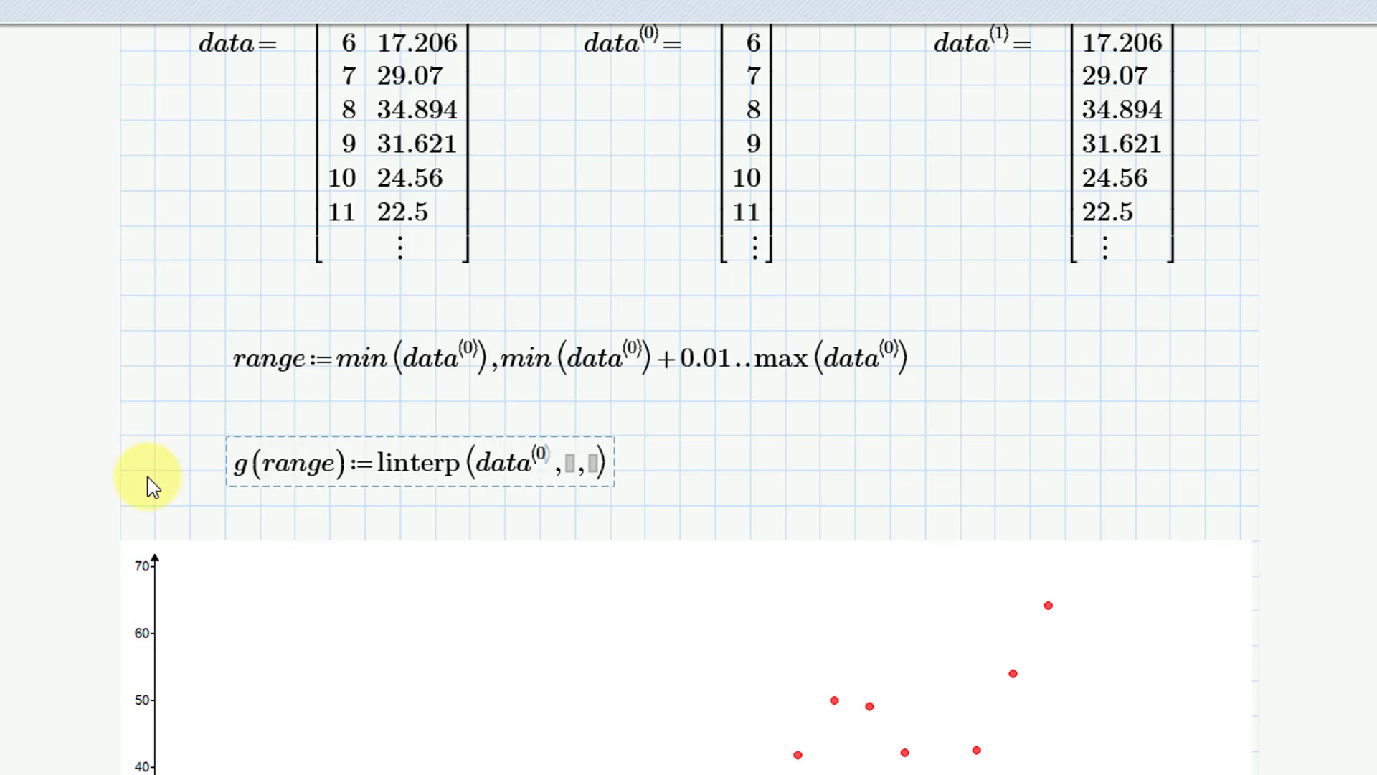
key(Right)
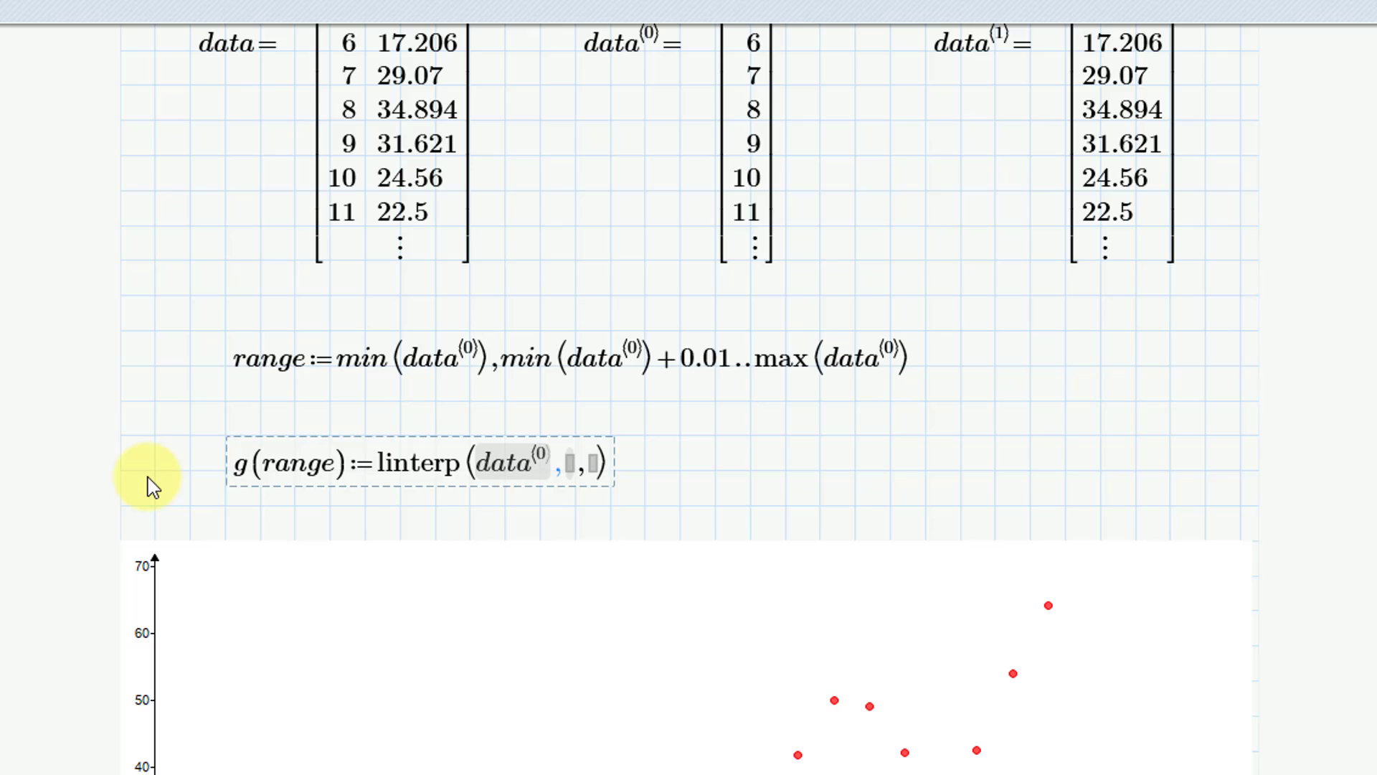
key(Right)
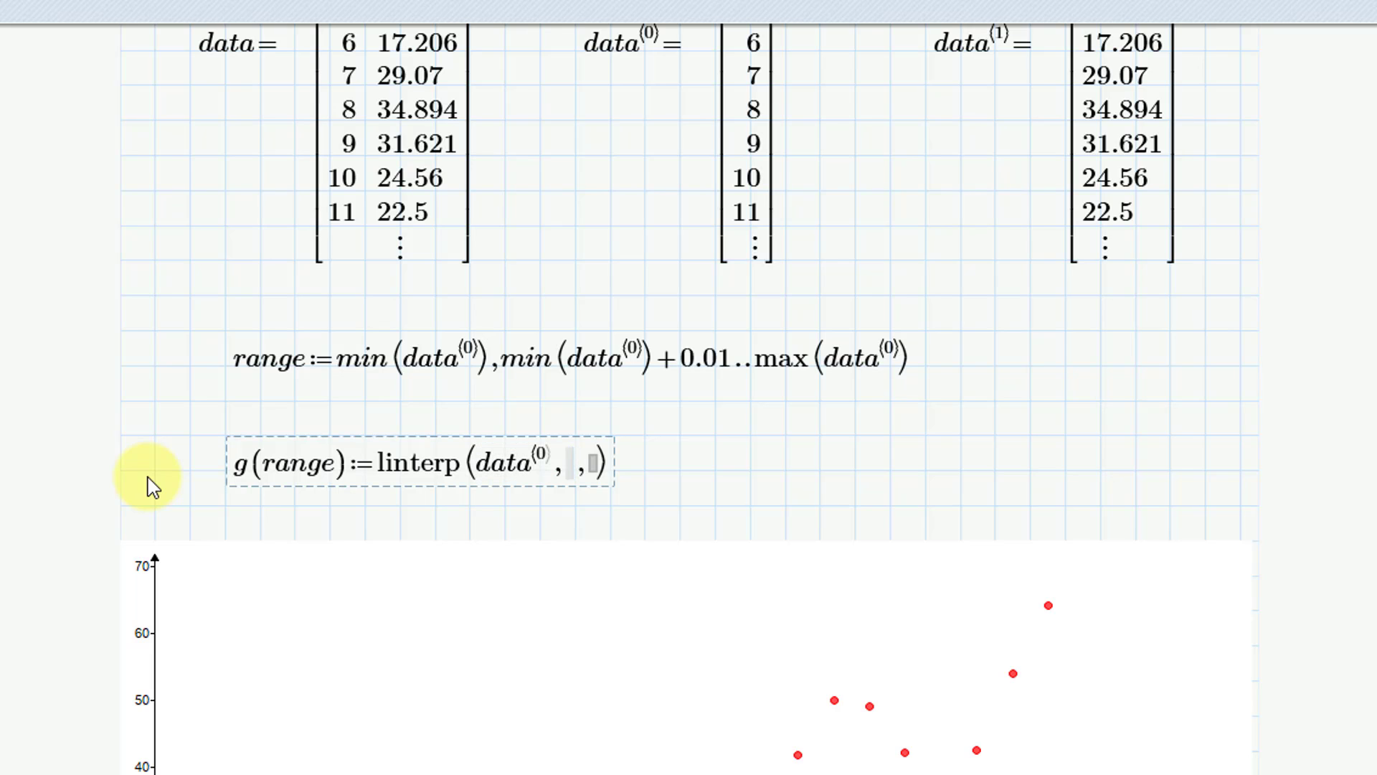
Fill the remaining linterp arguments with data⁽¹⁾ and range
text(data)
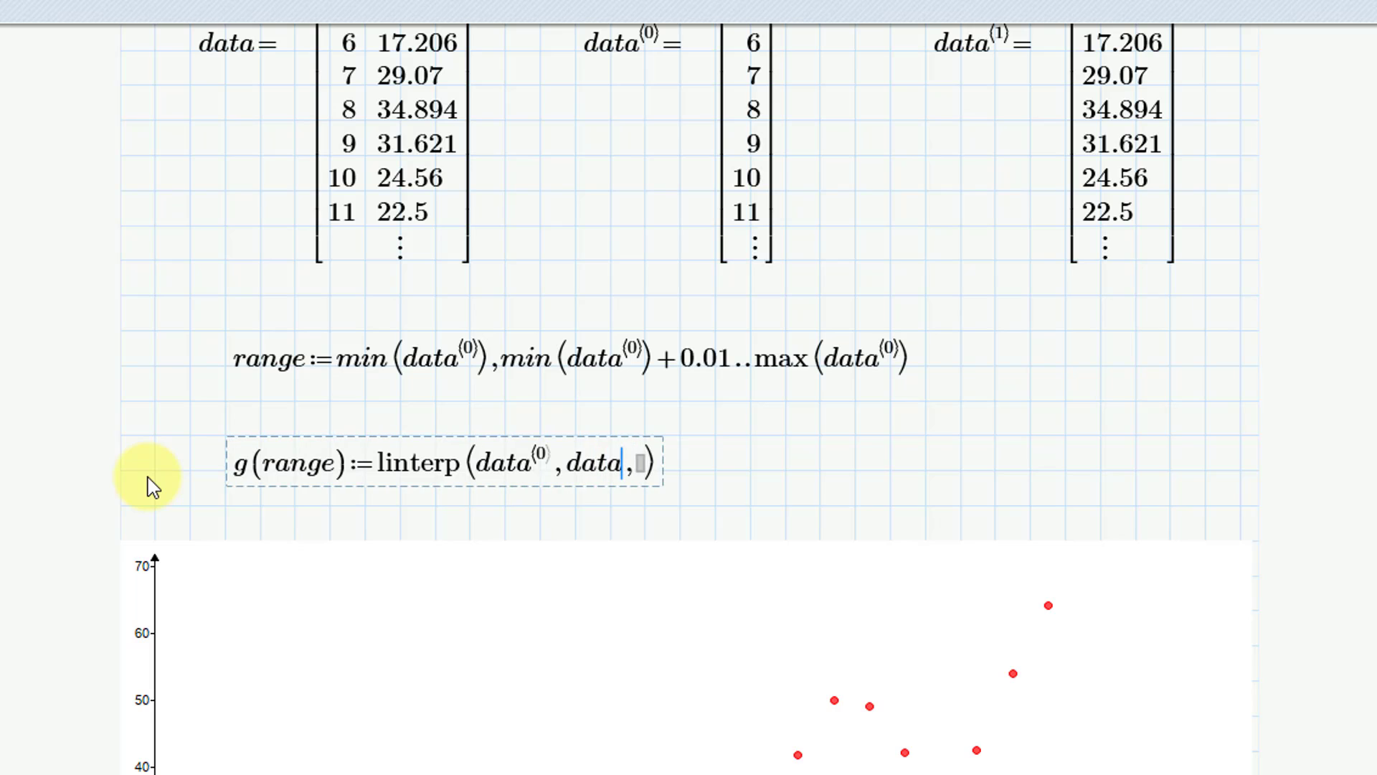
key(ctrl+shift+c)
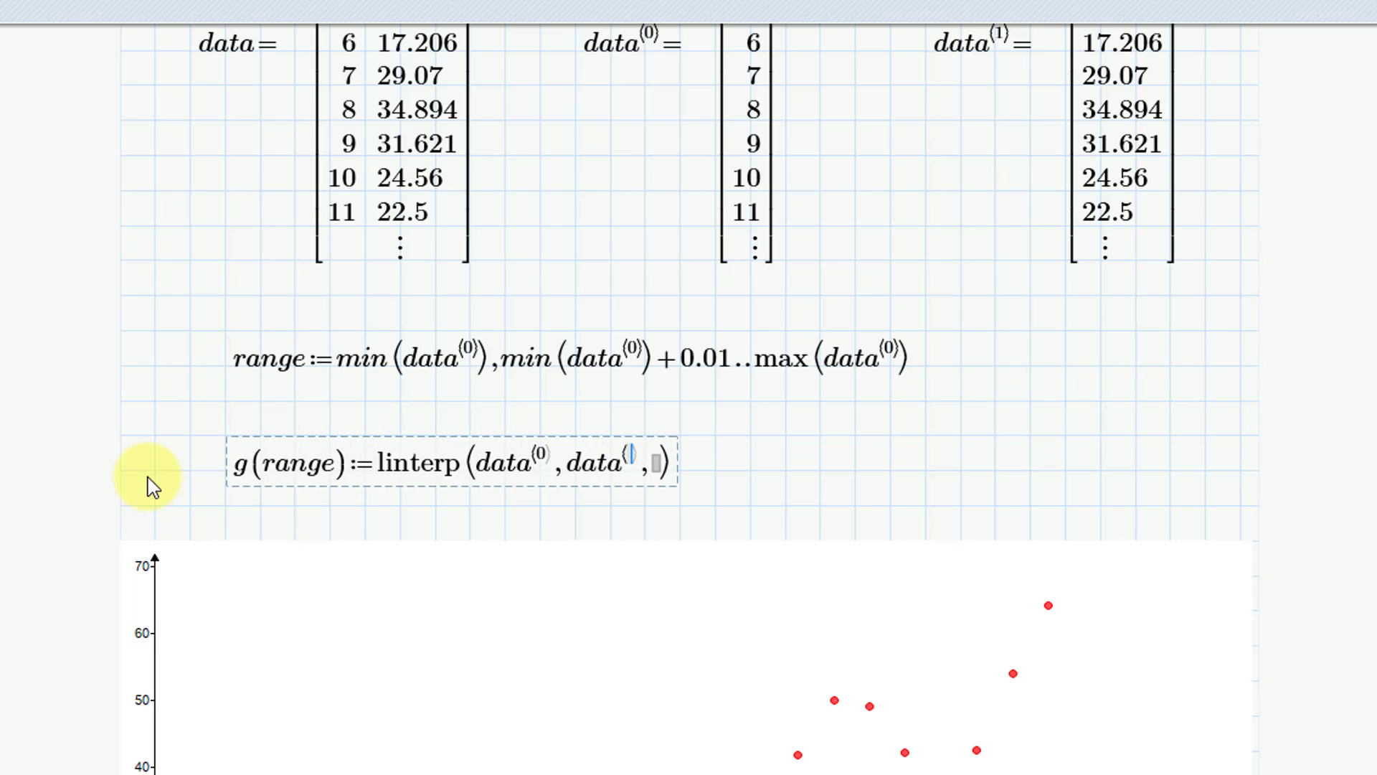
text(1)
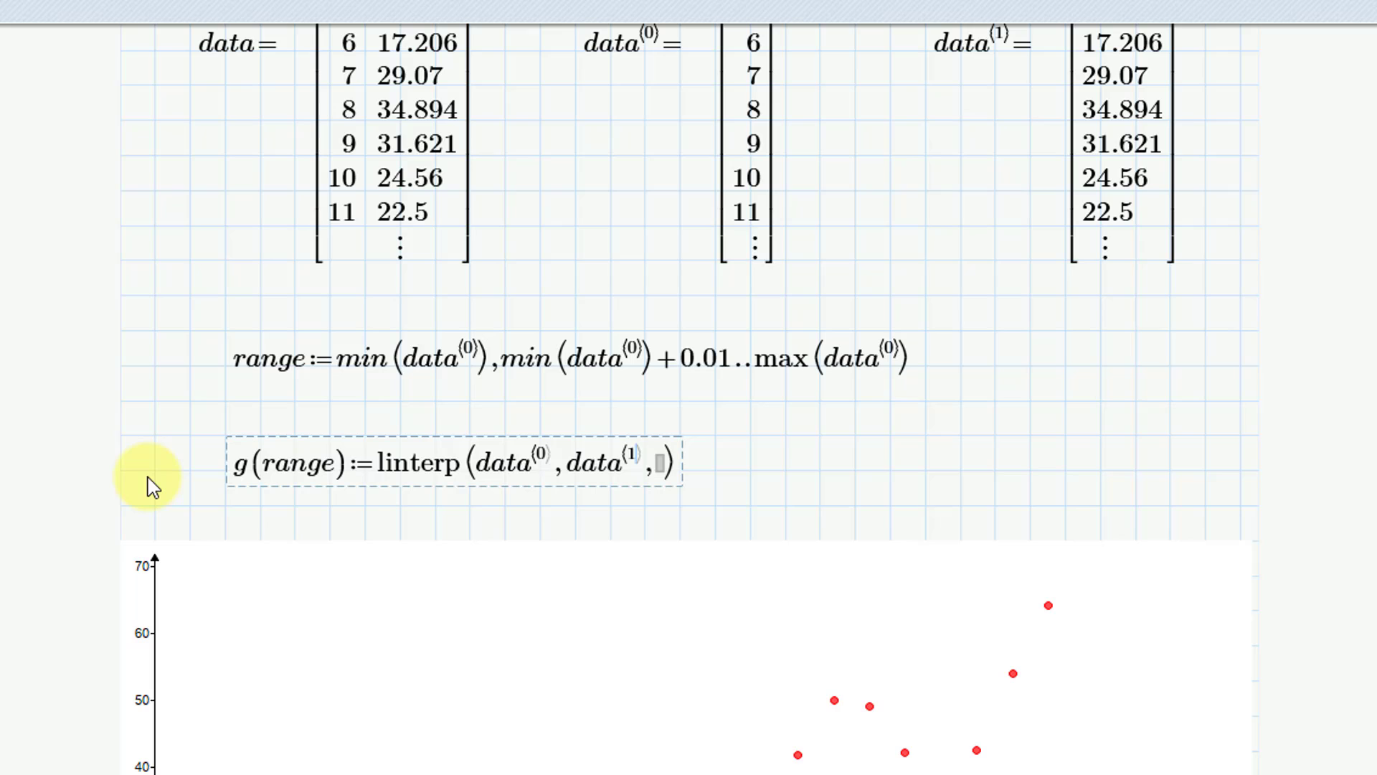
key(Right)
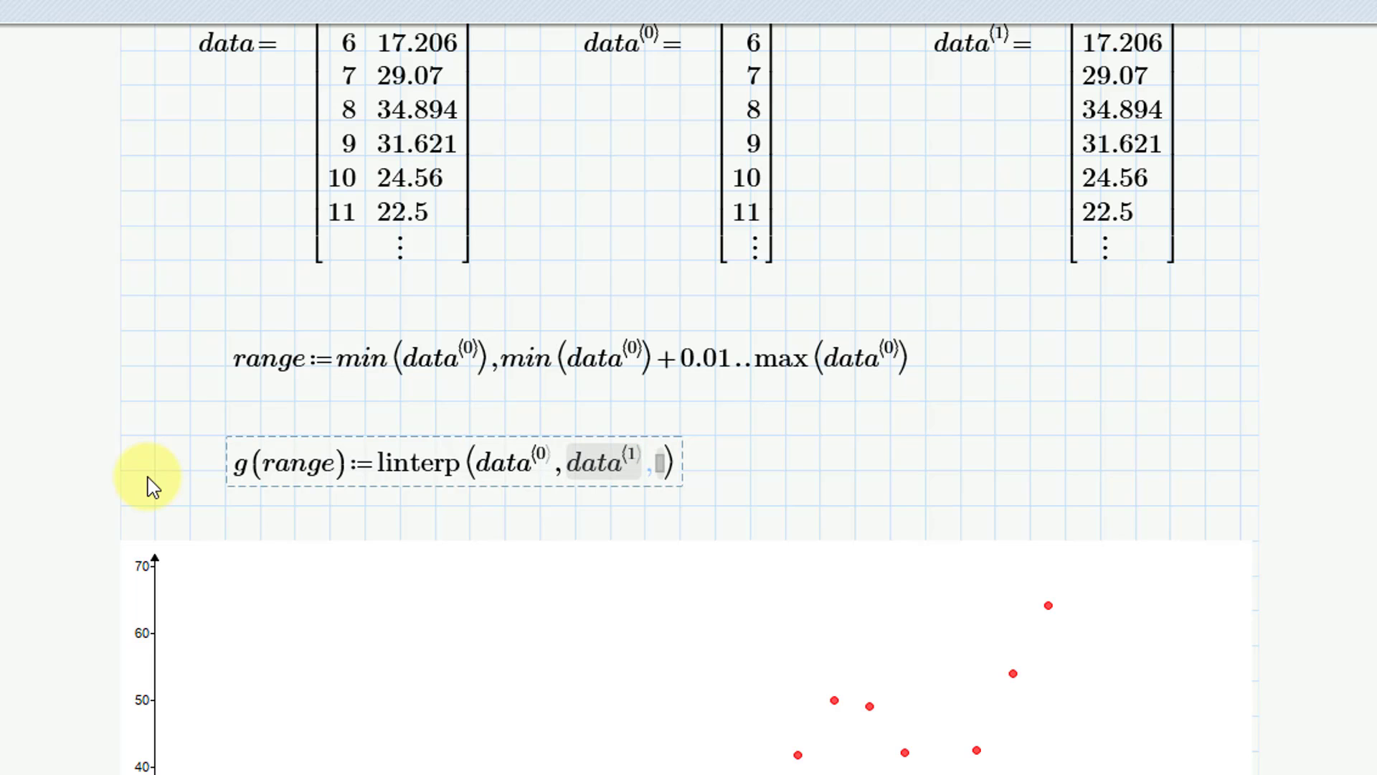
key(Right)
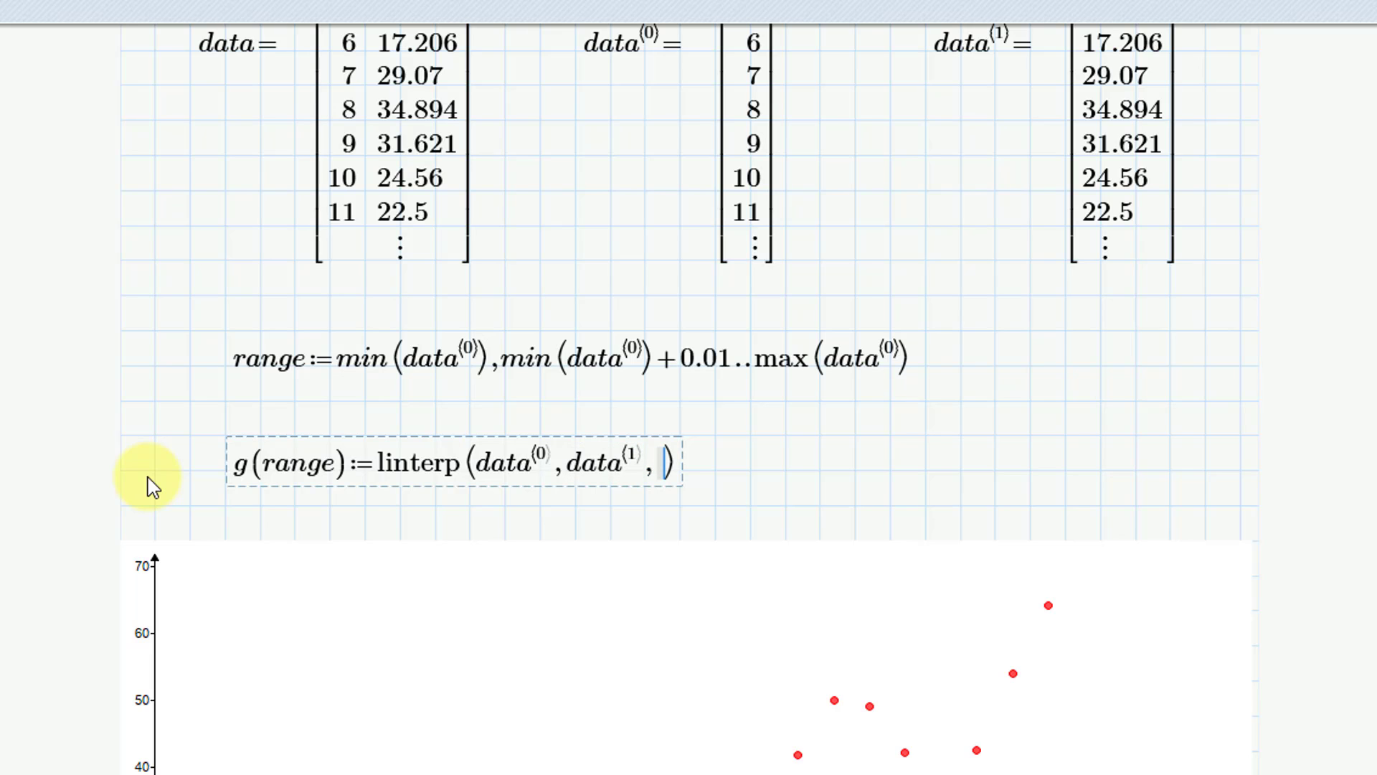
text(r)
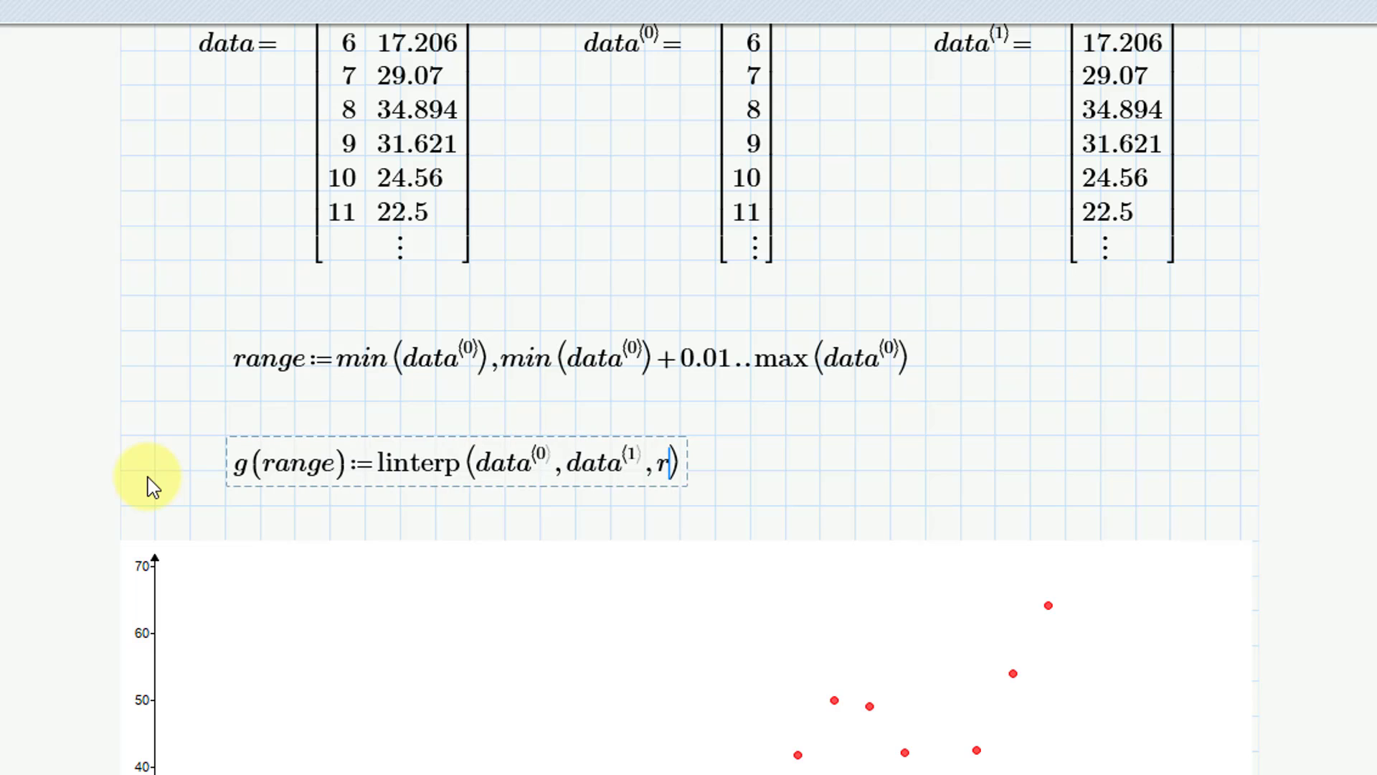
text(ange)
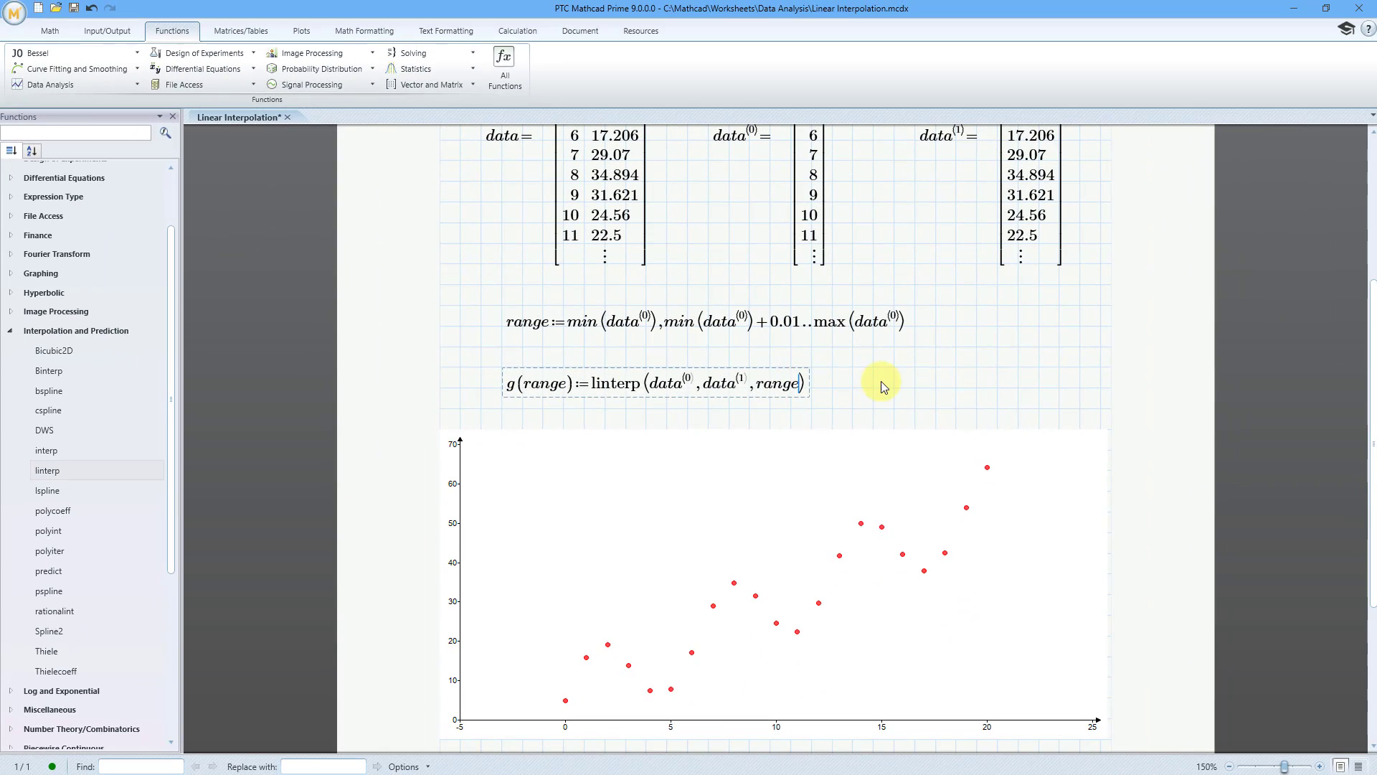
Show the chart's inputs and add a second X-axis expression, range
click(891, 447)
scroll(926, 364, down, 4)
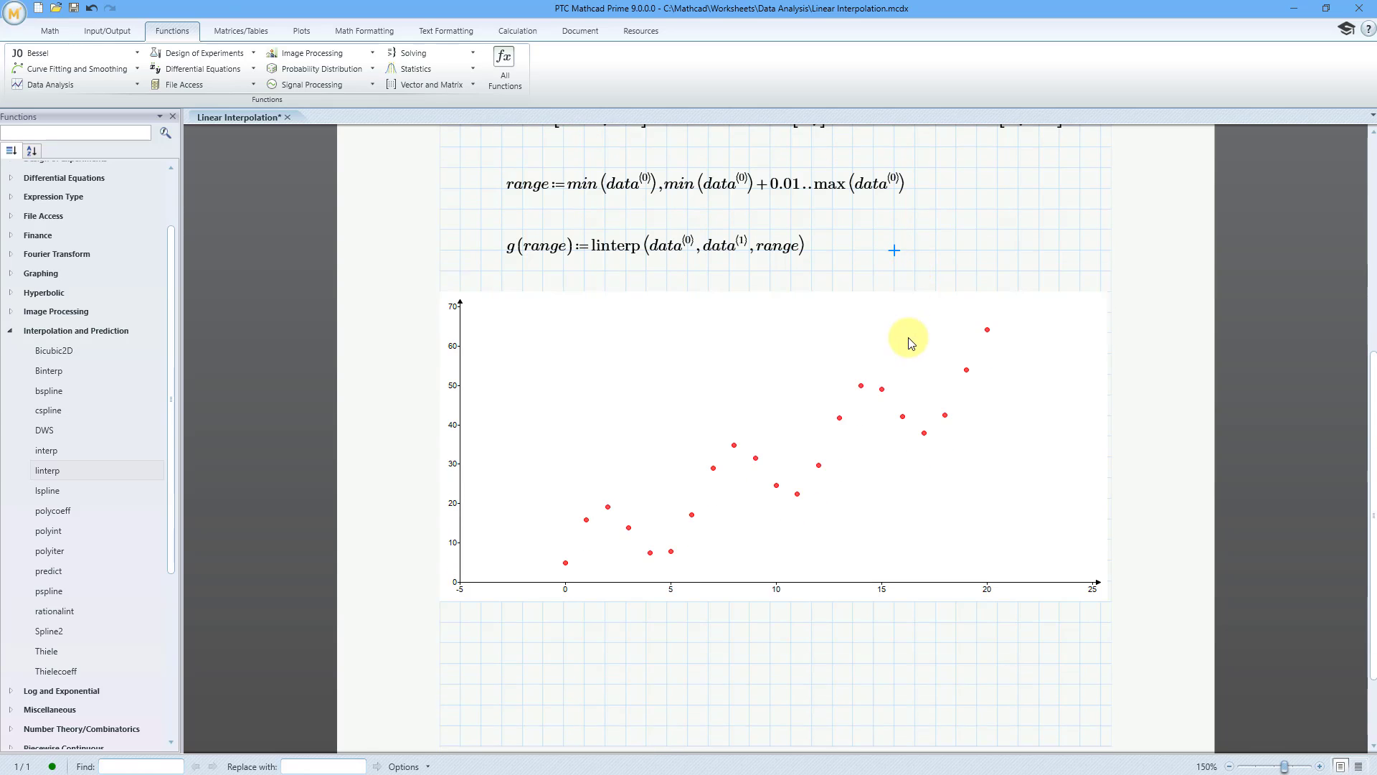
scroll(908, 338, down, 1)
click(876, 323)
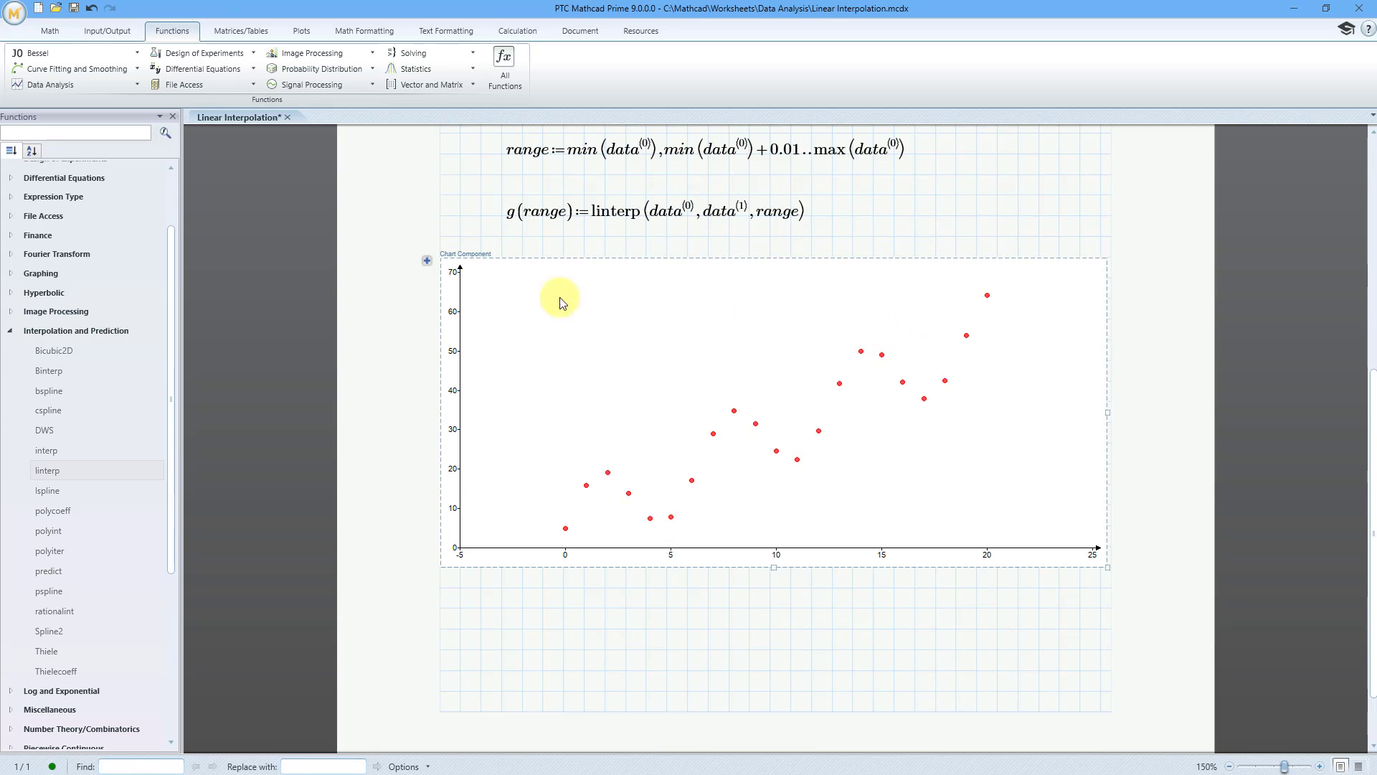
click(427, 261)
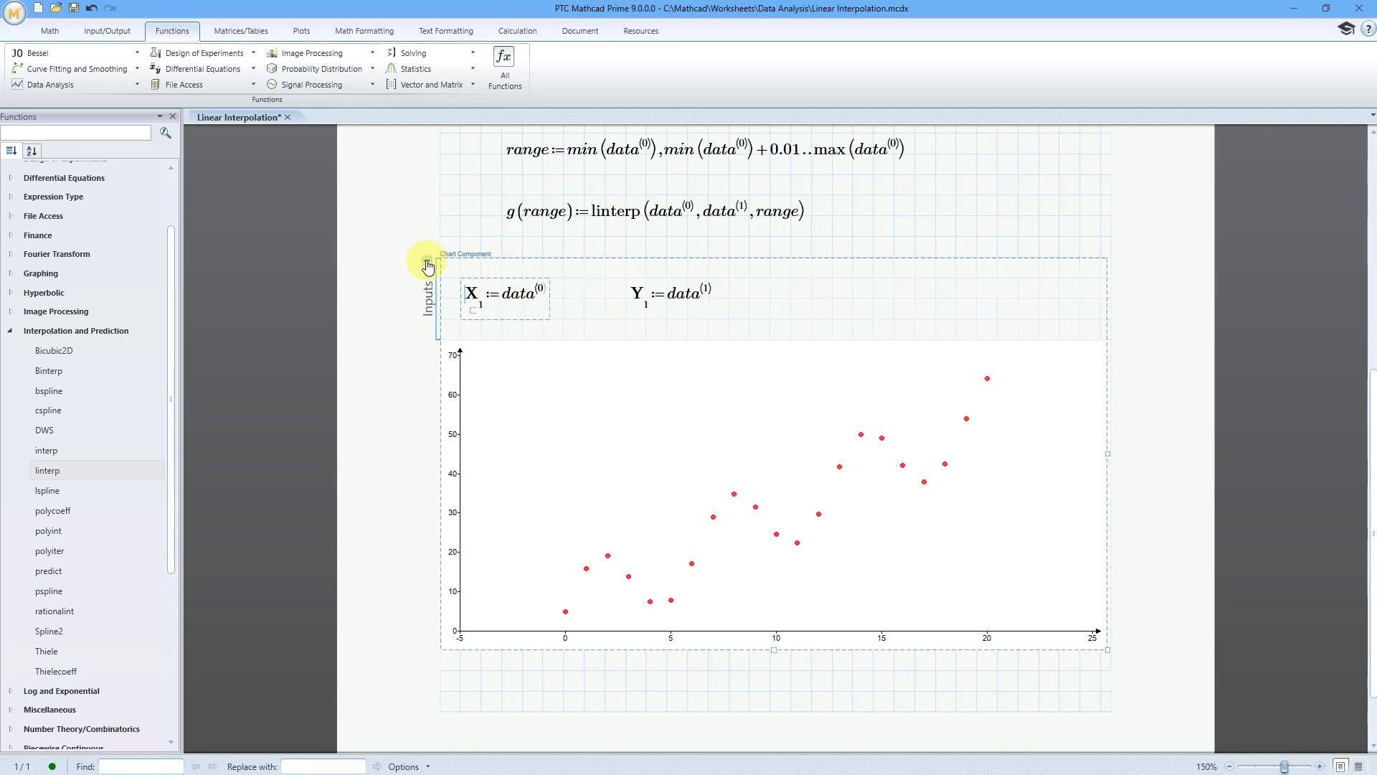
click(769, 296)
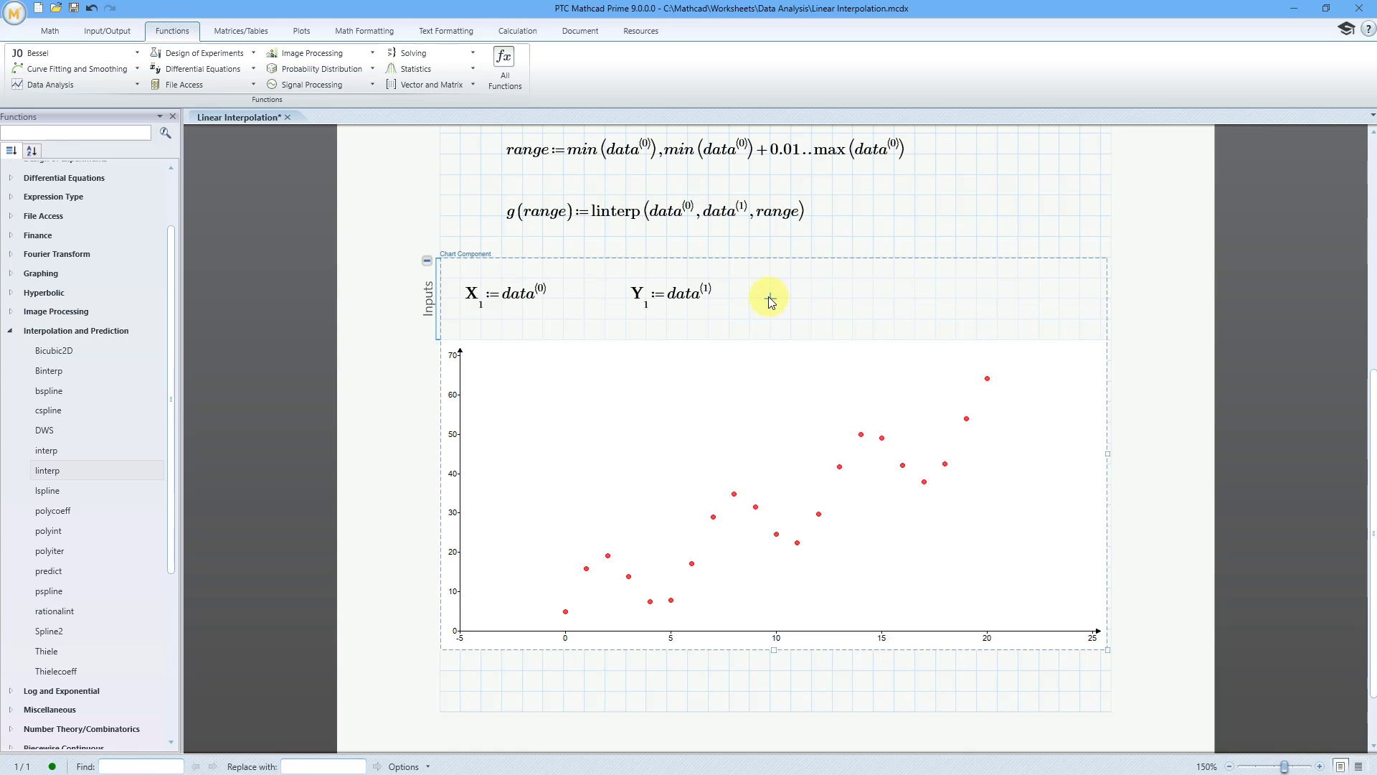
right_click(769, 296)
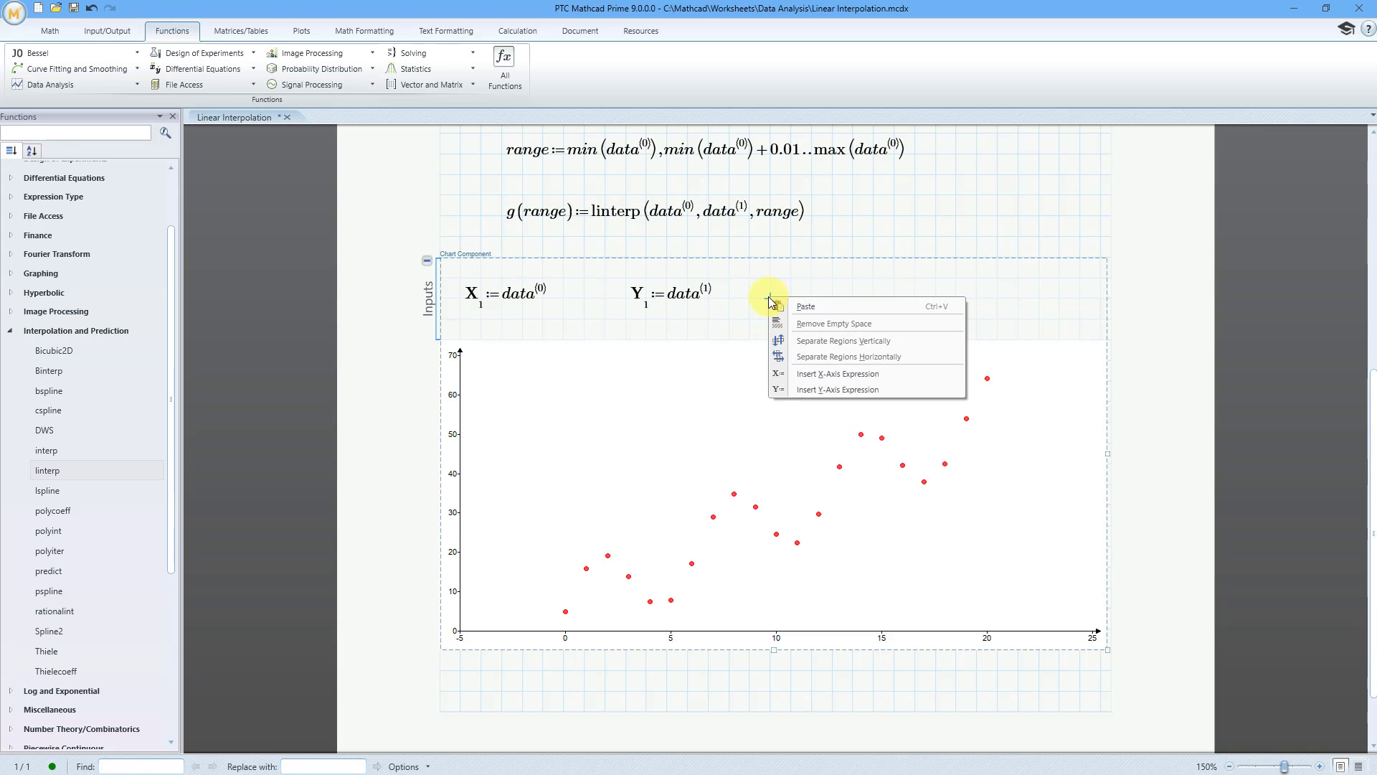
click(846, 375)
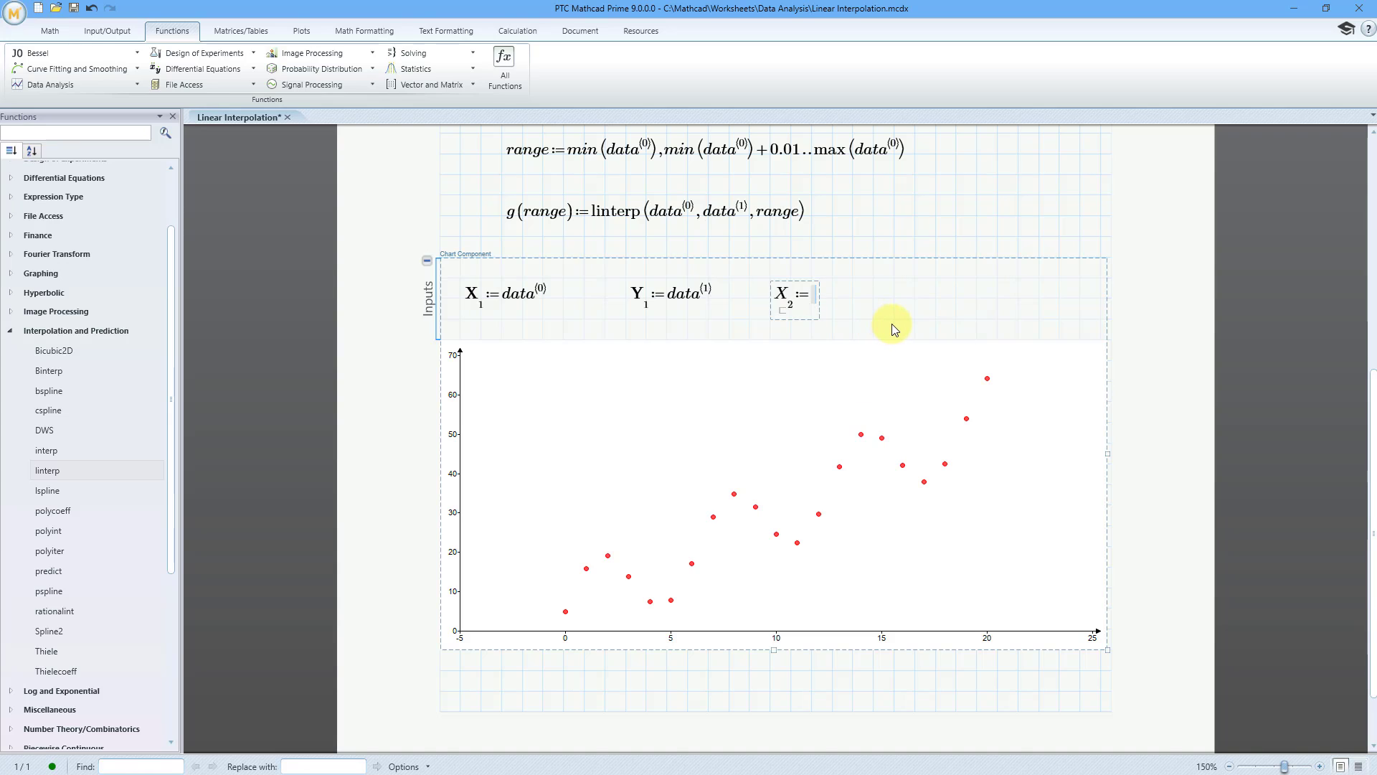
text(range)
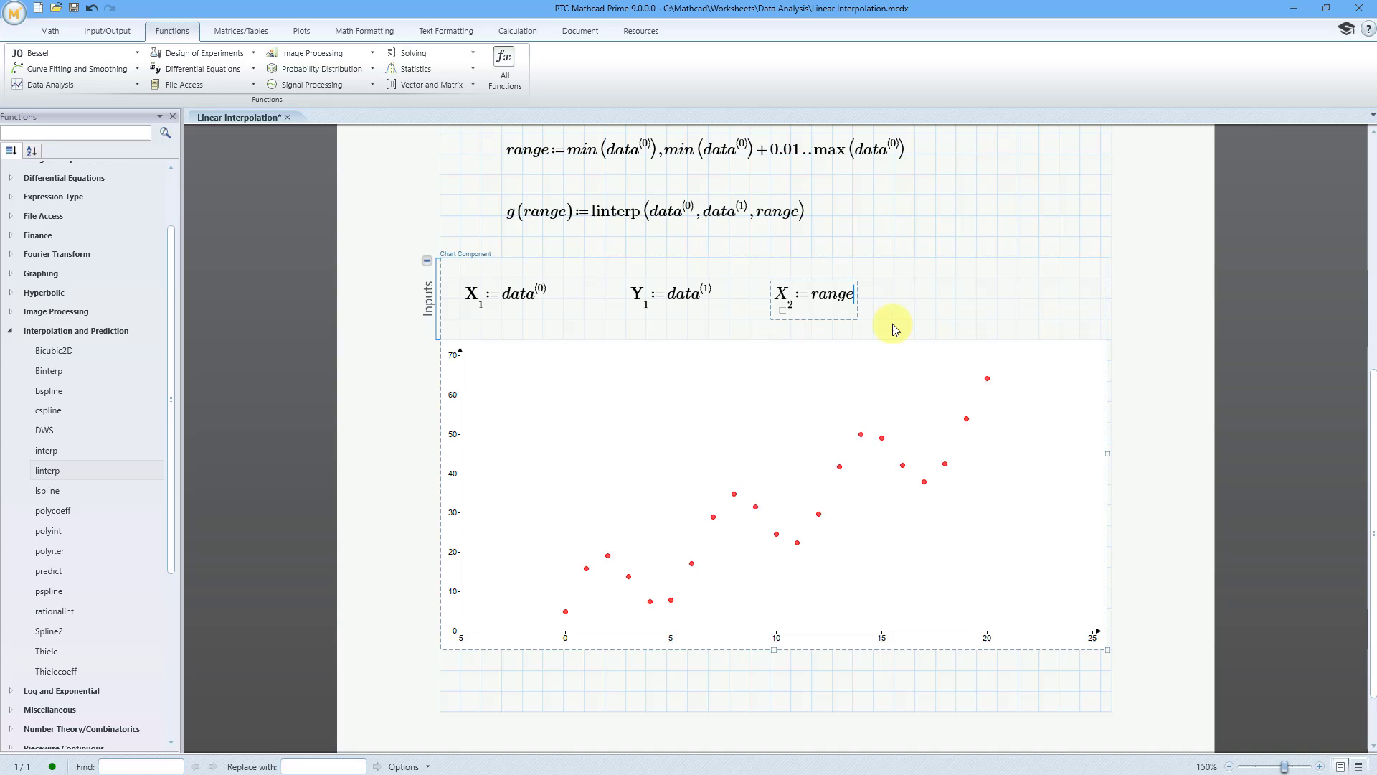
key(Return)
Add g(range) as the second Y-axis expression to draw the line, then collapse inputs
right_click(915, 300)
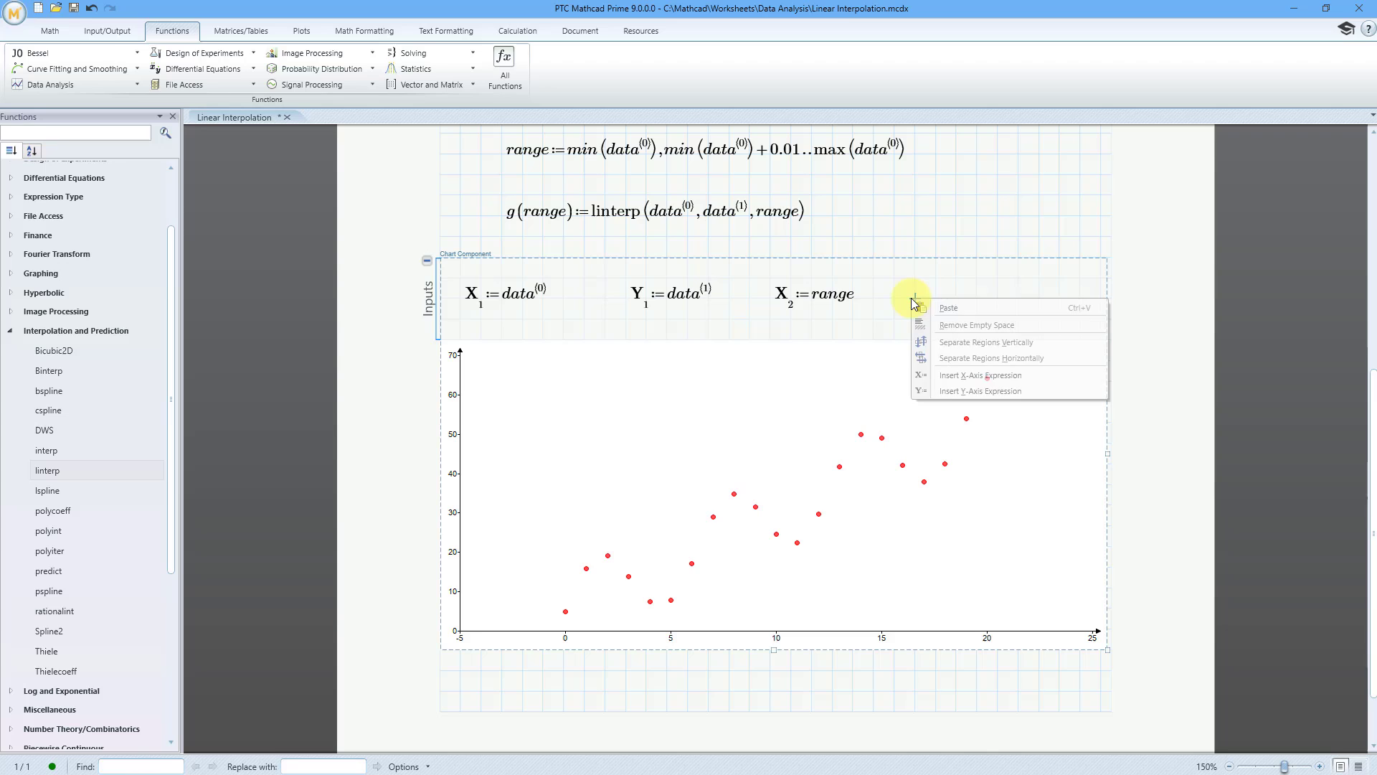
click(951, 391)
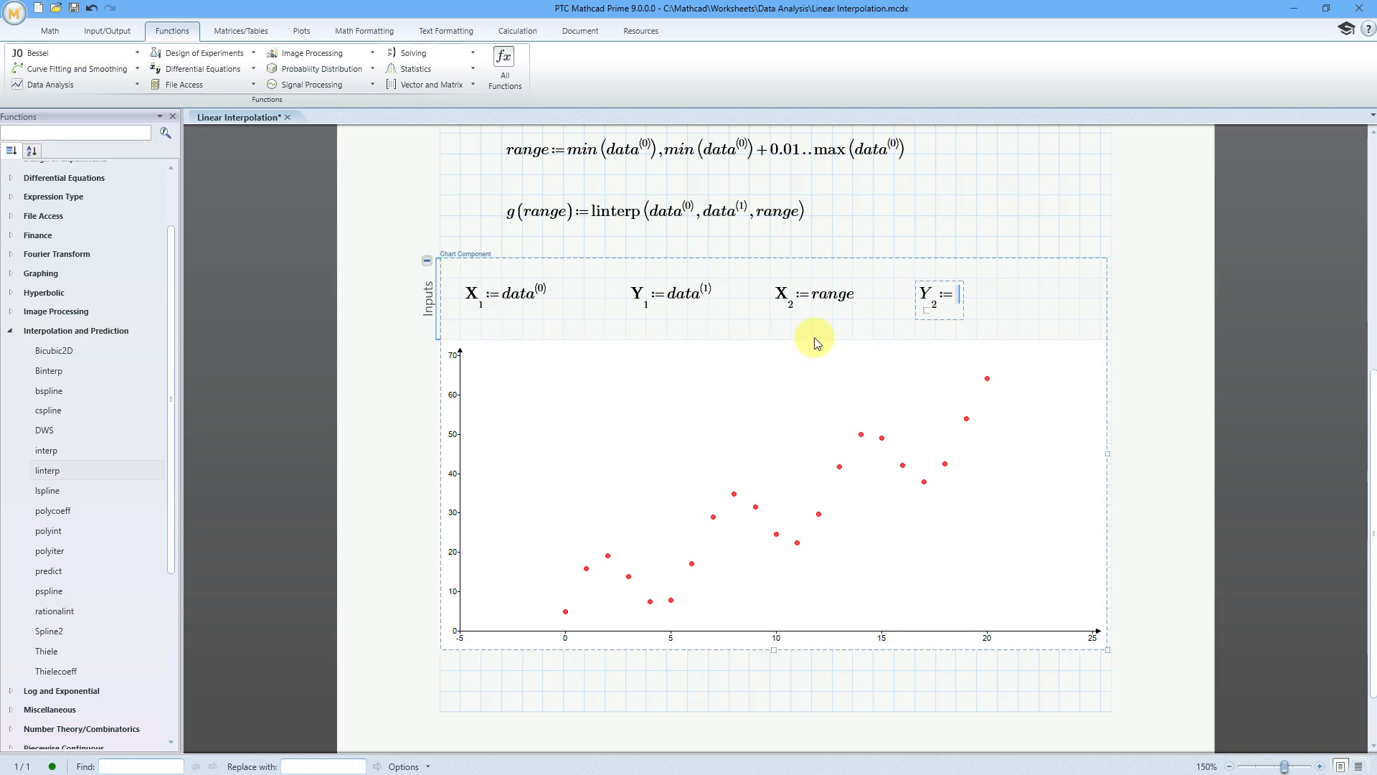
text(g)
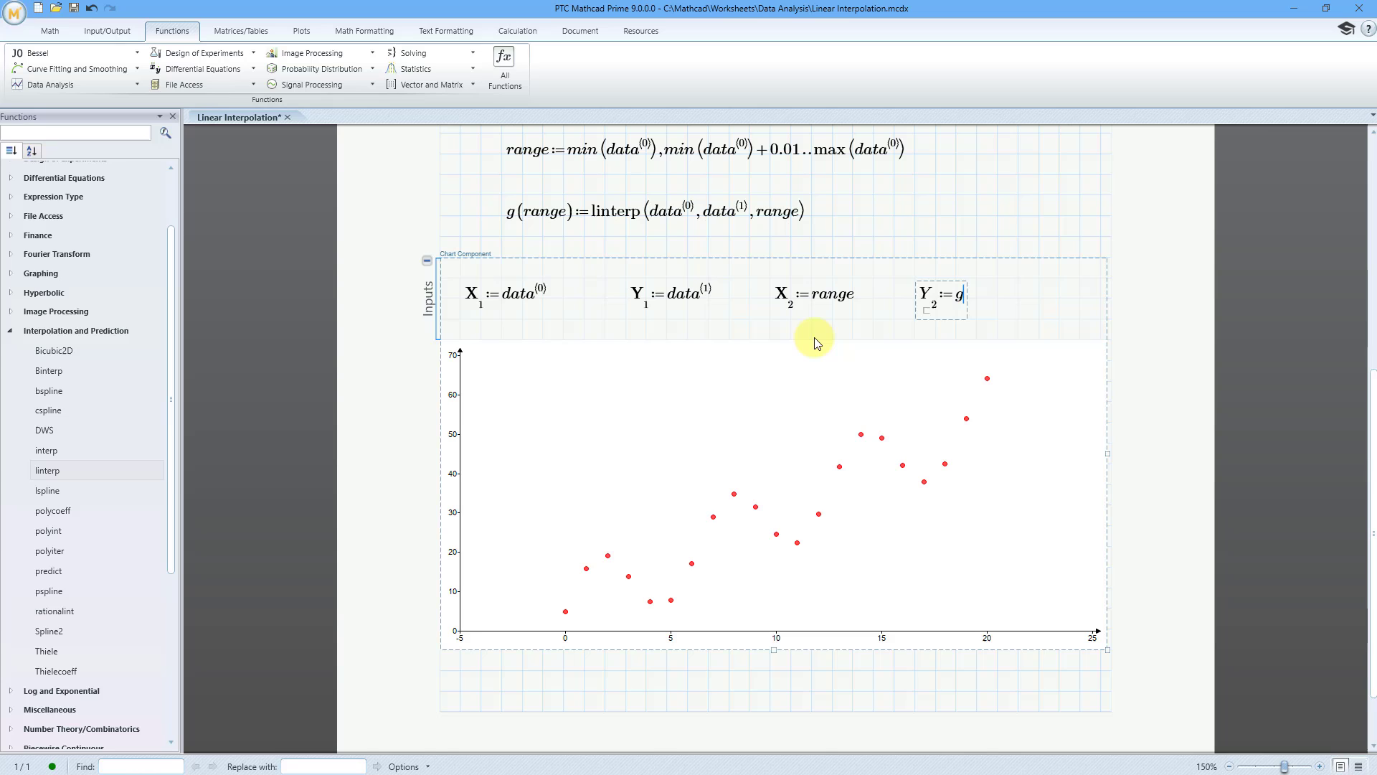
text((range)
click(1071, 310)
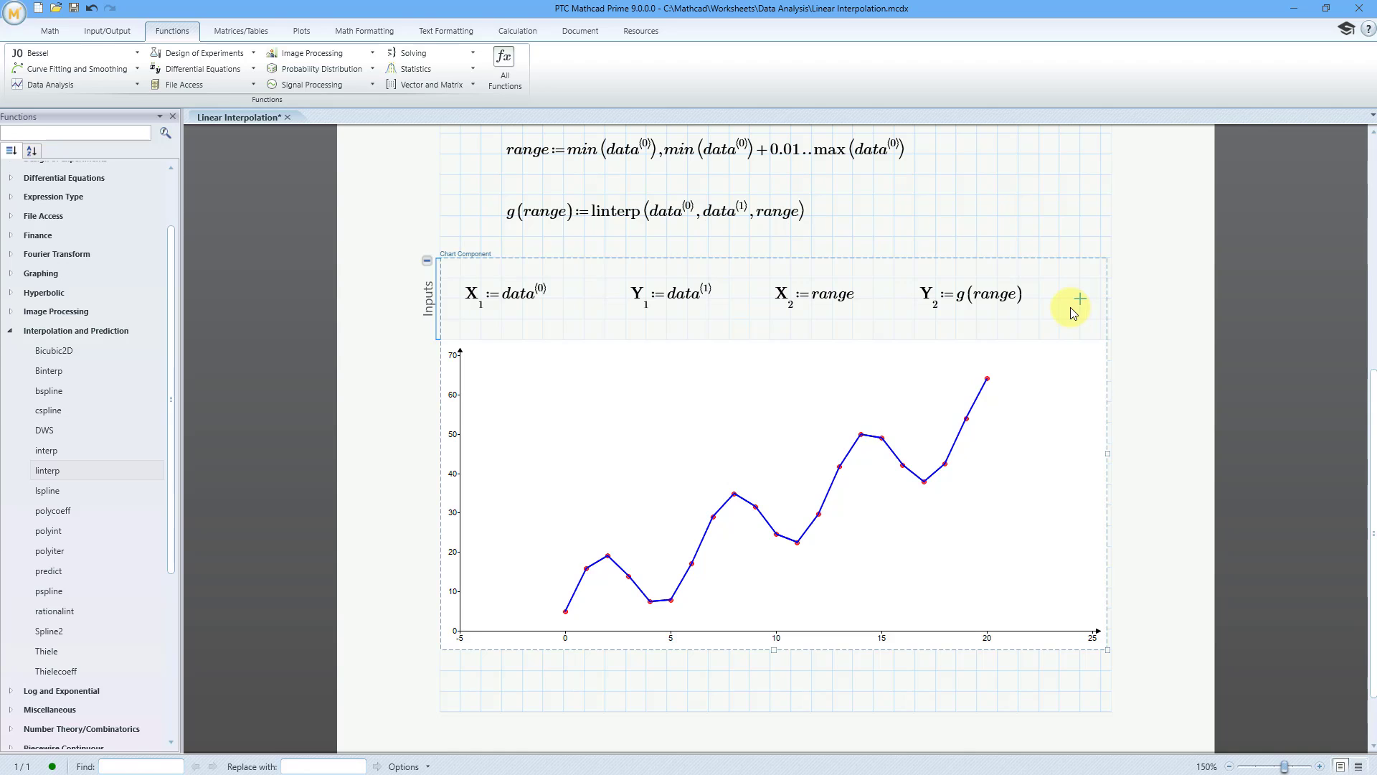
click(428, 264)
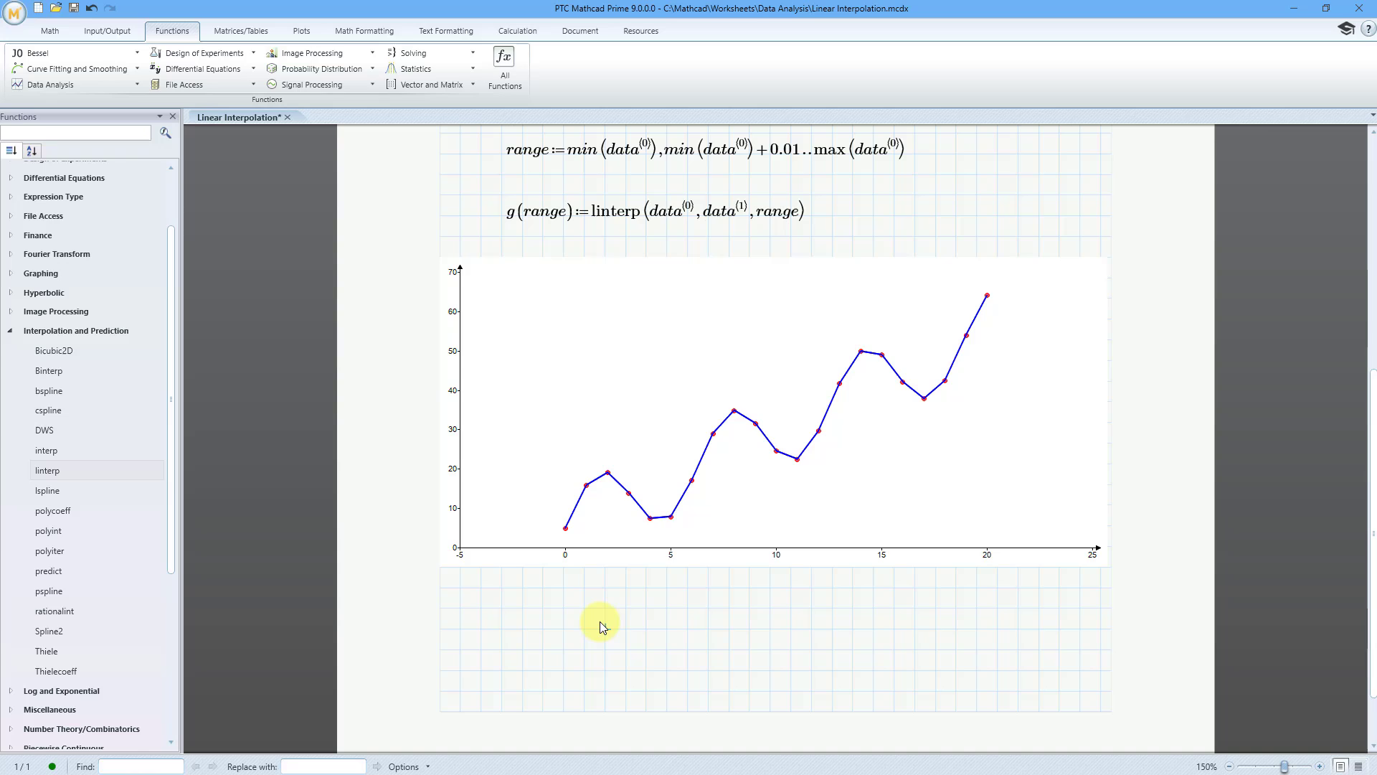
Below the chart, evaluate e = 2.718 and g(e) = 15.371
click(600, 622)
text(e=2.718)
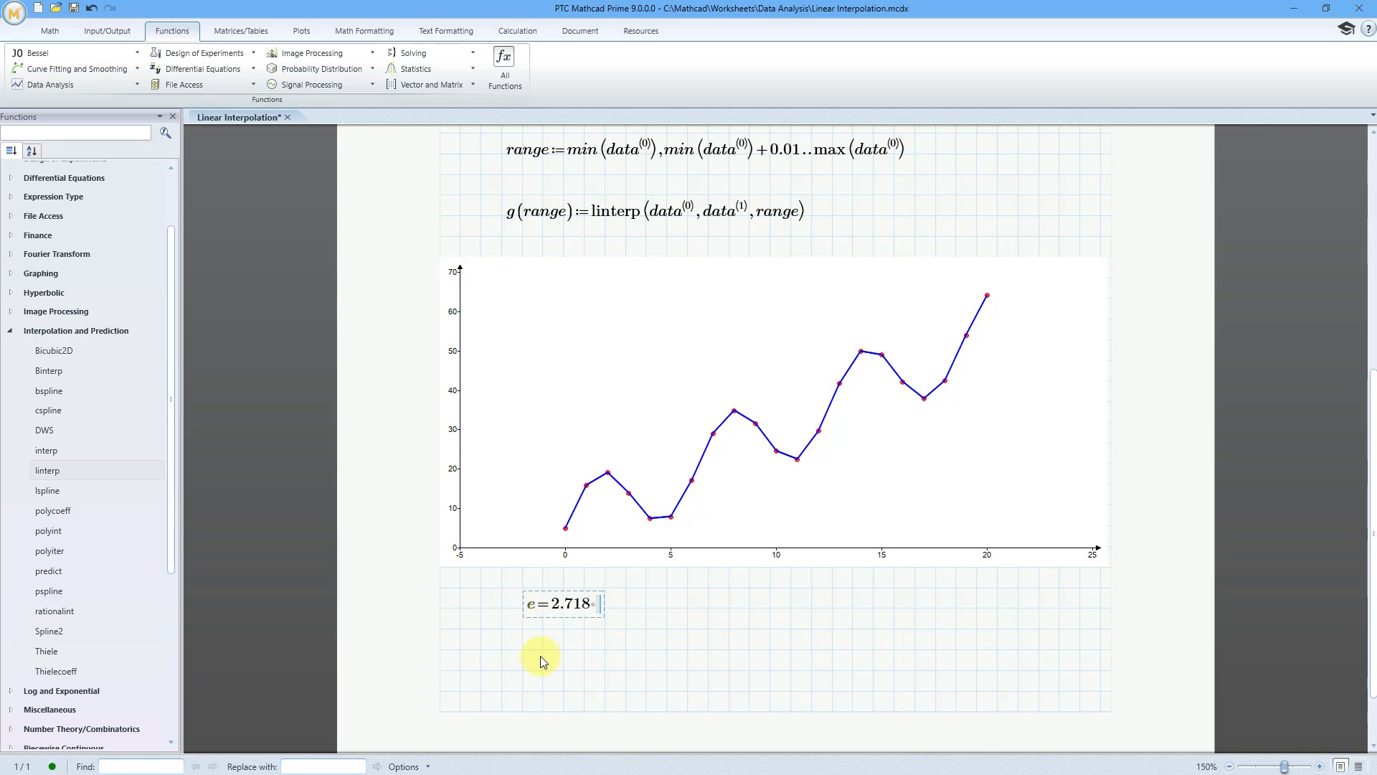
key(Right)
key(Right)
key(Right)
text(g(e)=)
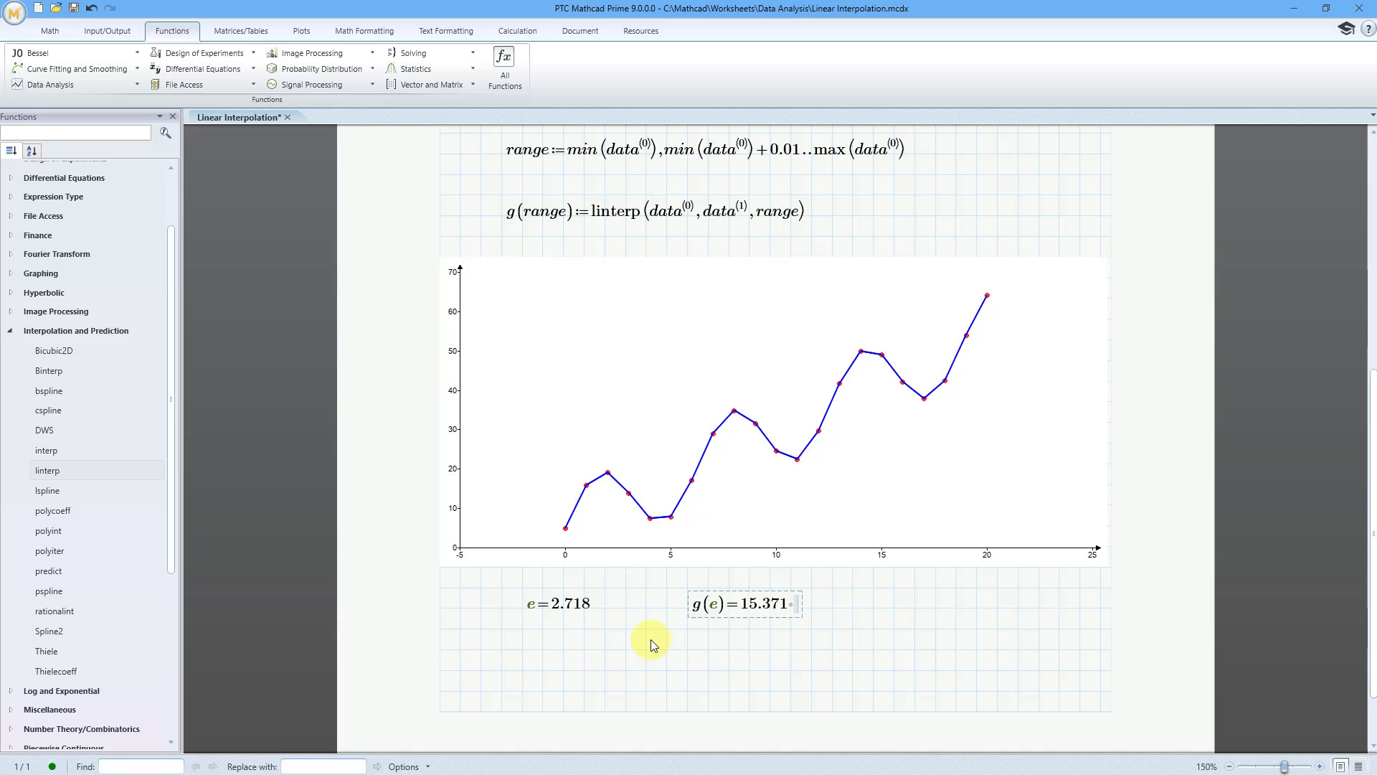
Evaluate g(4.75) = 7.791 and g(18.015) = 42.663 in separate regions
click(522, 649)
text(g()
text(4.75))
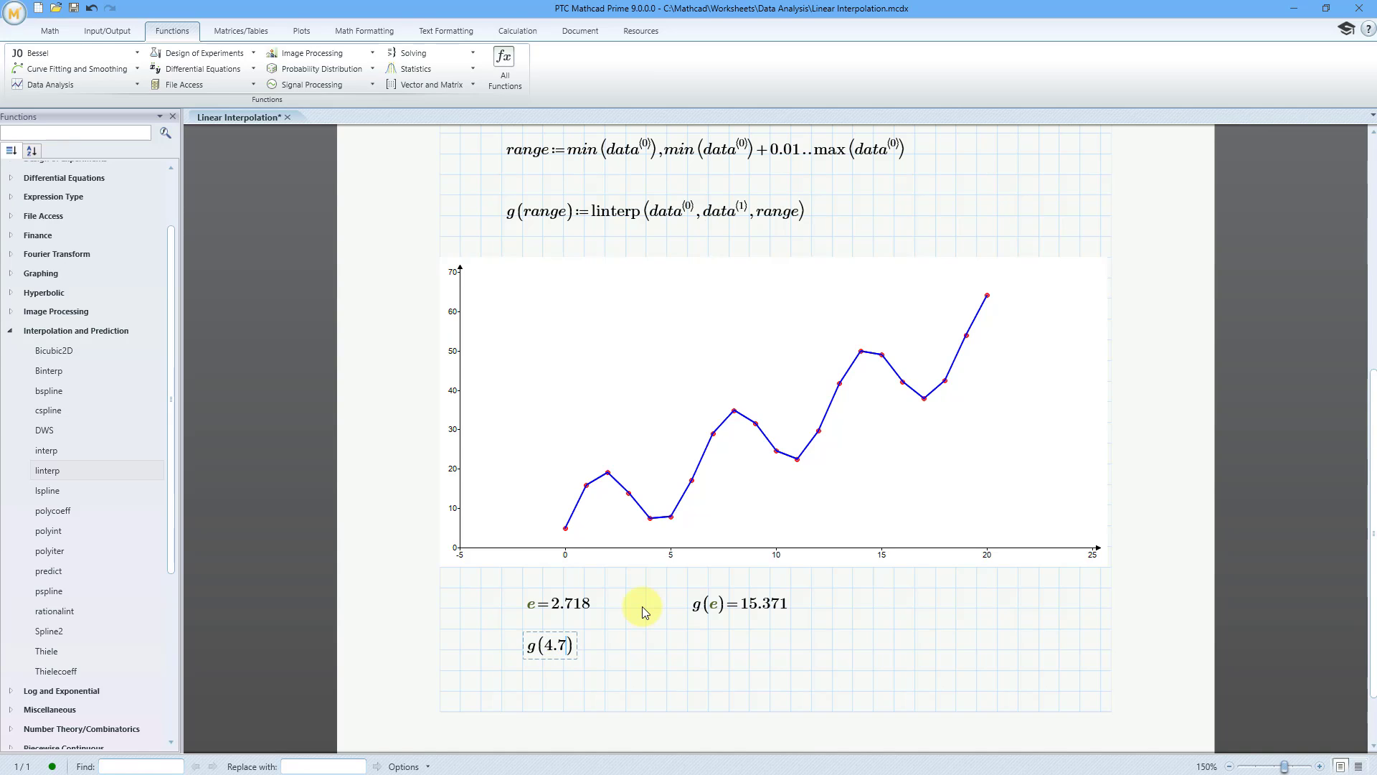
text(=7.791)
click(523, 692)
text(g)
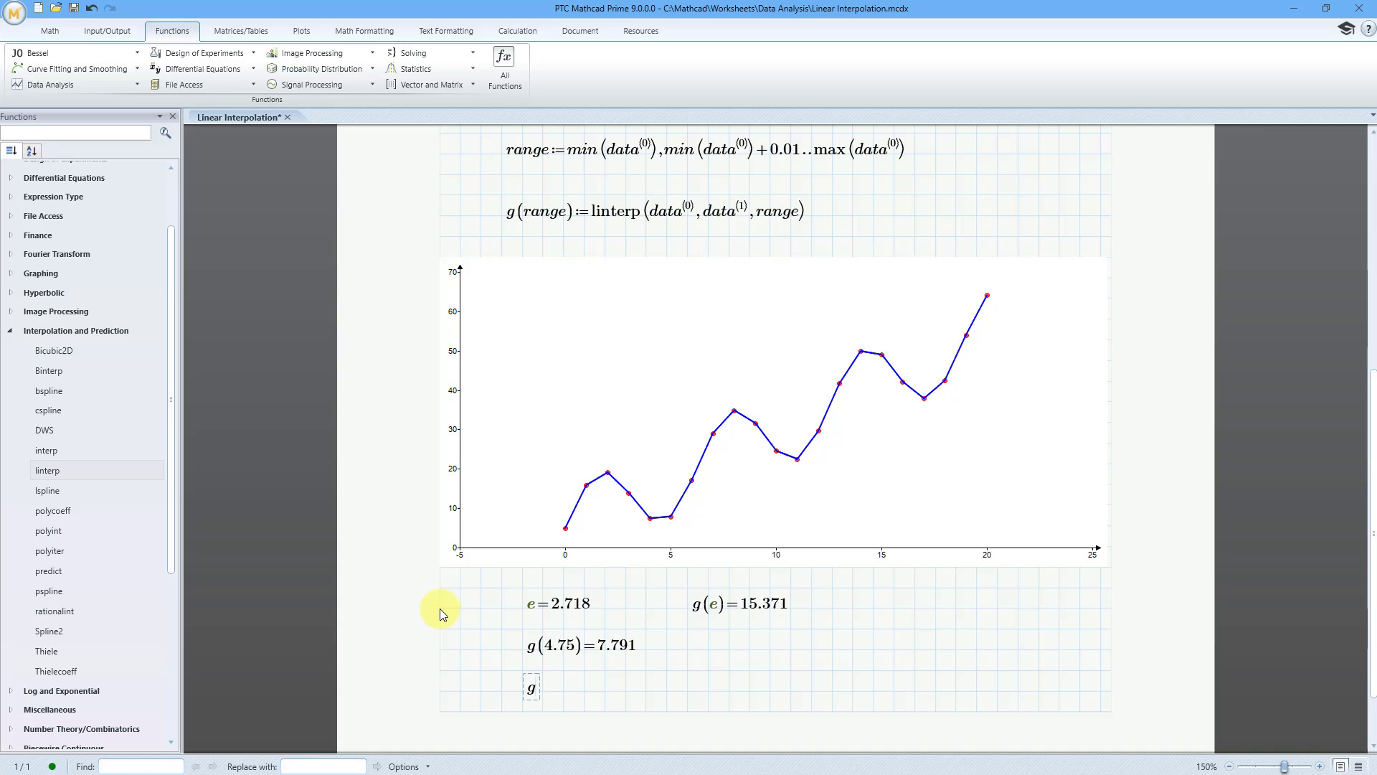
text((18.015)=42.663)
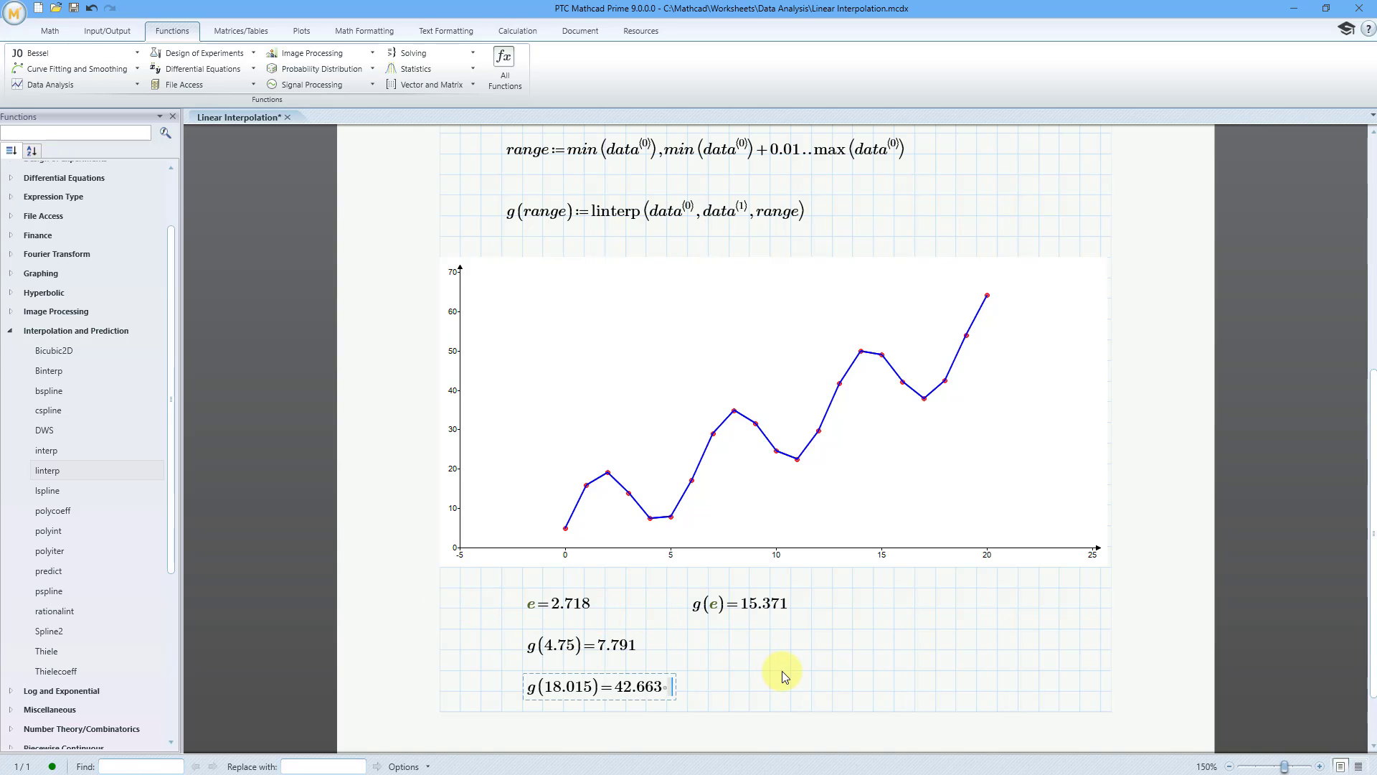
click(784, 673)
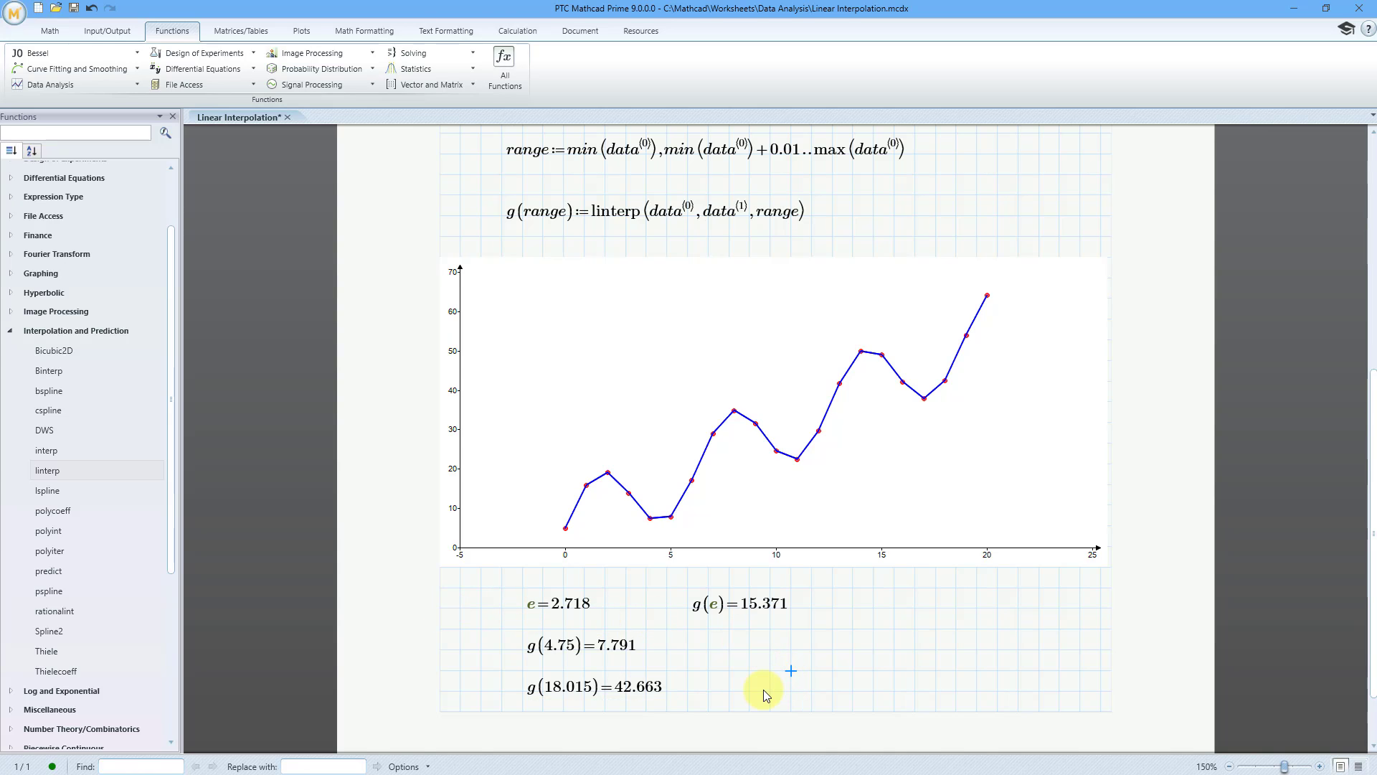